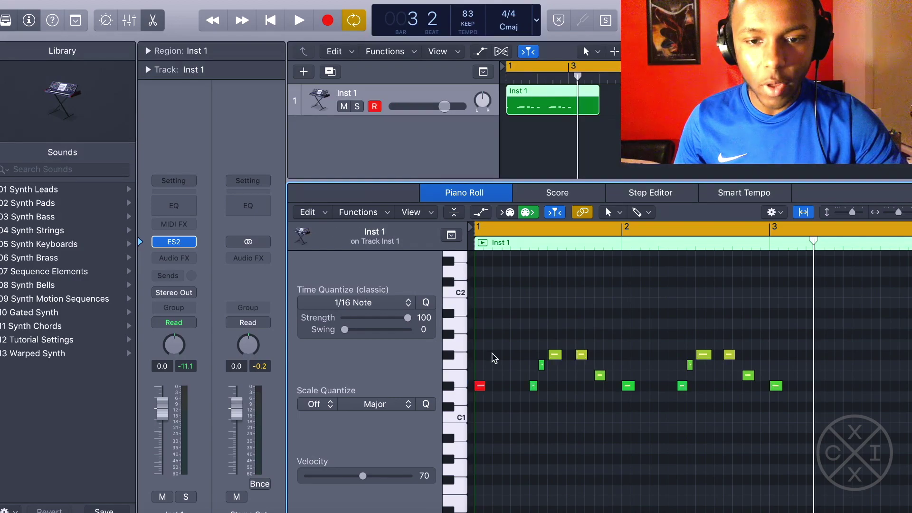
Step: Trim the Inst 1 region to two bars, repeat it once and join both copies into one four-bar region
{"action": "left_click", "coordinate": [482, 386]}
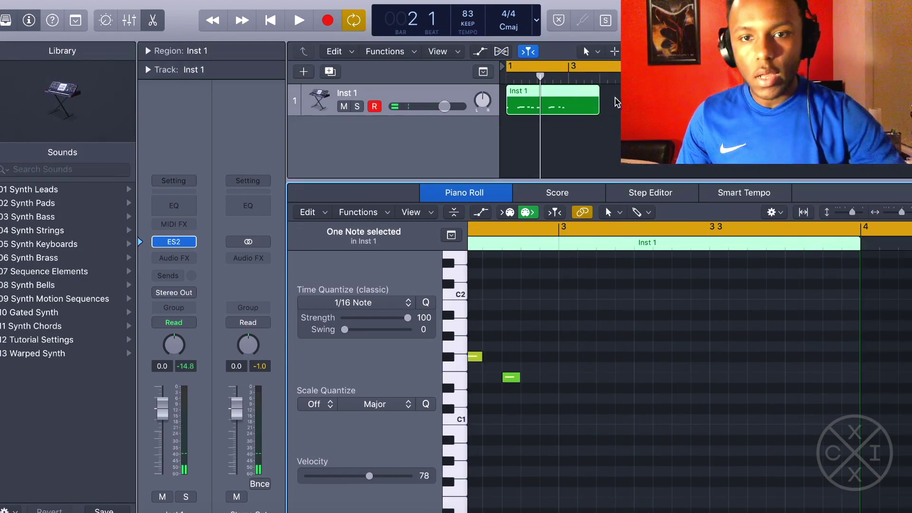
{"action": "left_click_drag", "start_coordinate": [599, 111], "coordinate": [568, 110]}
{"action": "key", "text": "super+r"}
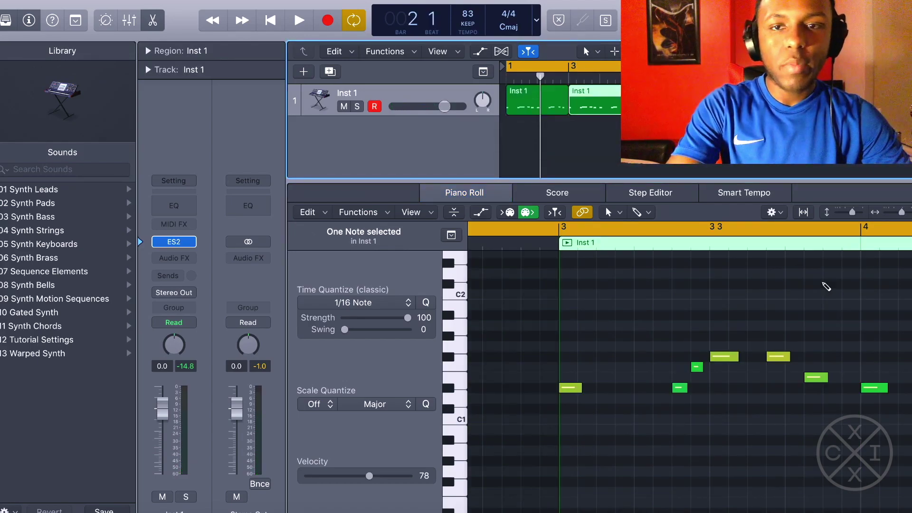
{"action": "left_click", "coordinate": [534, 111], "text": "shift"}
{"action": "key", "text": "super+j"}
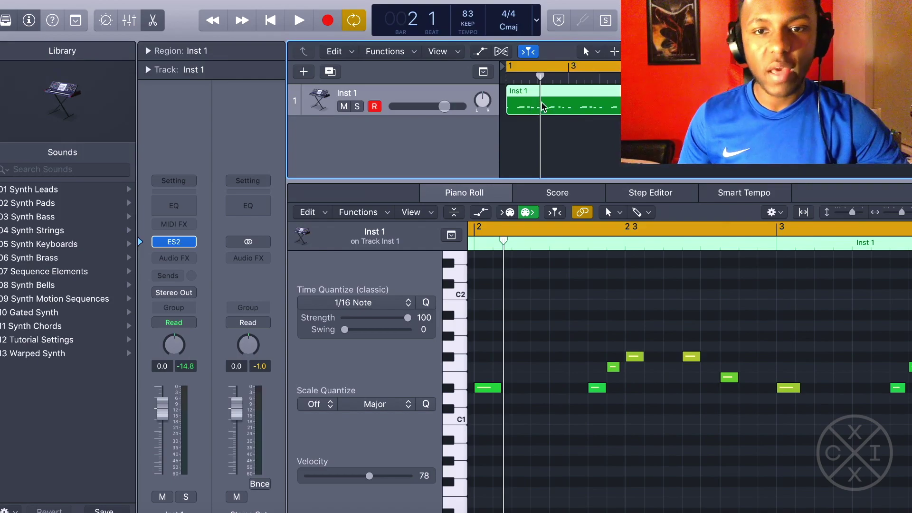
Step: Hide the sound Library, open the ES2 synth on Inst 1 and set its voice mode to Mono
{"action": "key", "text": "y"}
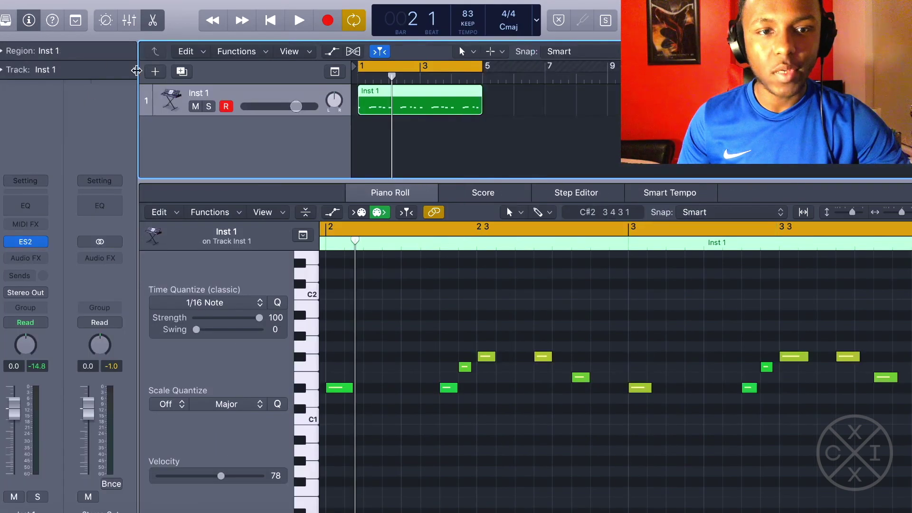
{"action": "left_click", "coordinate": [27, 242]}
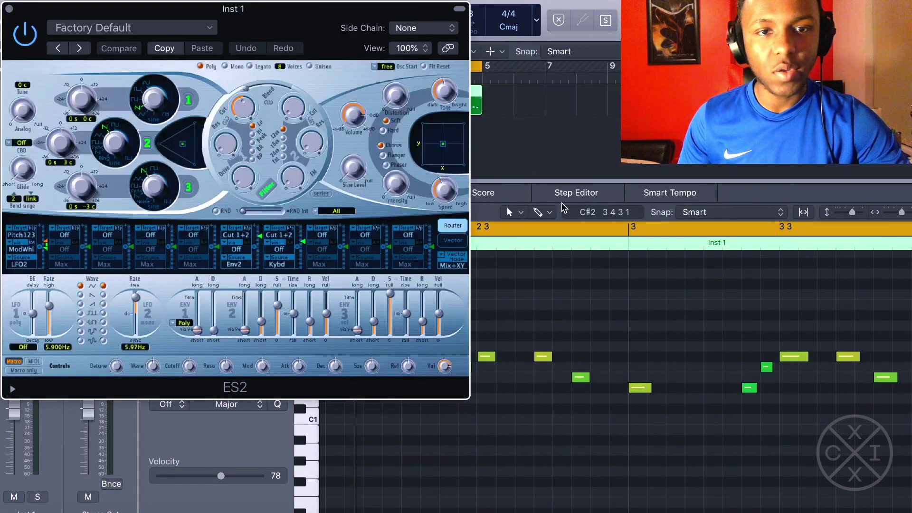
{"action": "left_click_drag", "start_coordinate": [295, 8], "coordinate": [317, 23]}
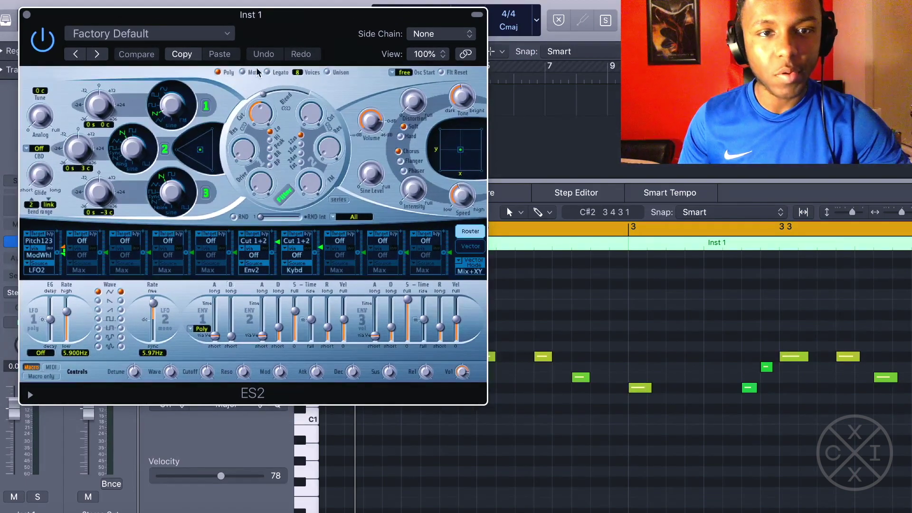
{"action": "left_click", "coordinate": [243, 73]}
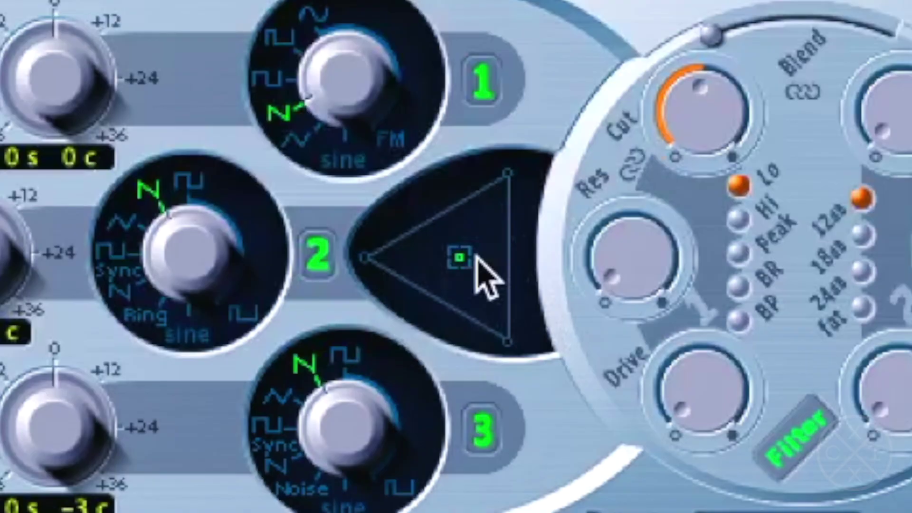
Step: Audition the ES2 oscillators with square waveforms during playback and shift the oscillator mix fully to oscillator 3
{"action": "left_click_drag", "start_coordinate": [475, 256], "coordinate": [443, 260]}
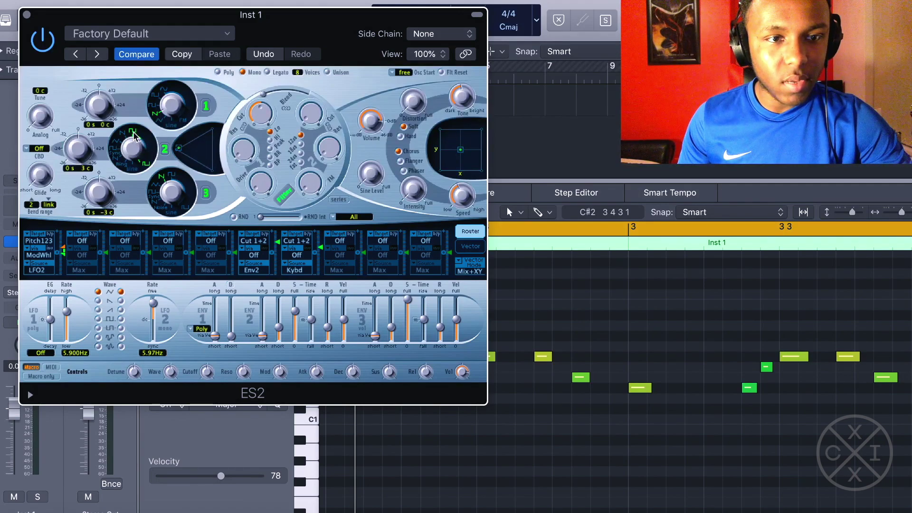
{"action": "key", "text": "space"}
{"action": "mouse_move", "coordinate": [182, 152]}
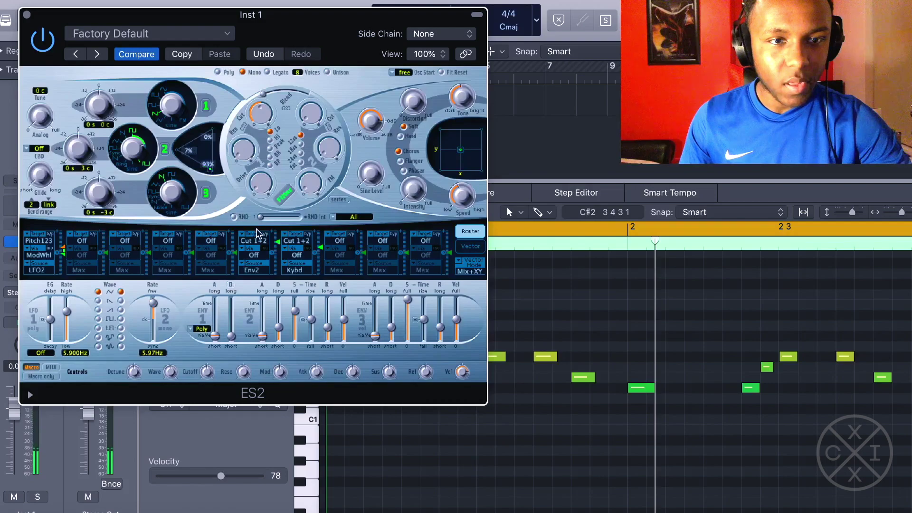
{"action": "left_click_drag", "start_coordinate": [207, 172], "coordinate": [213, 171]}
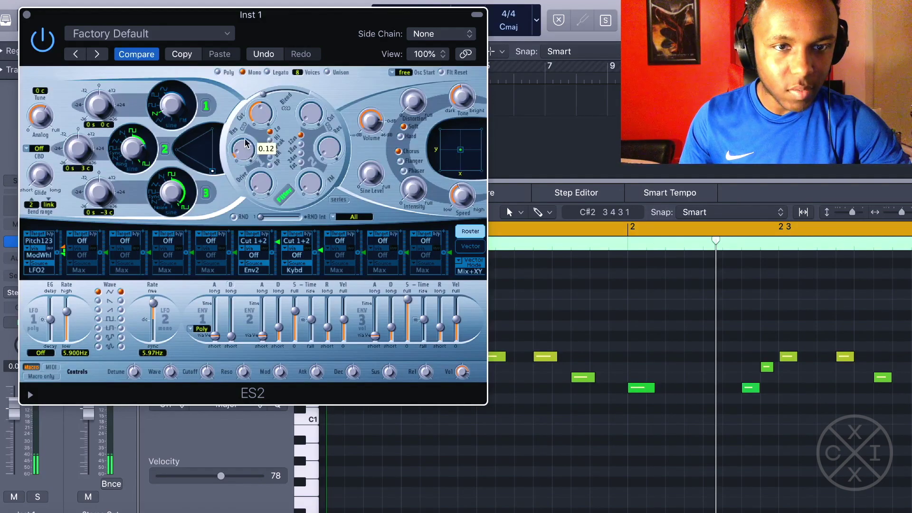
Step: Set the first ES2 filter's cutoff to 0.300 with more resonance, and lengthen envelope 3's decay
{"action": "mouse_move", "coordinate": [260, 119]}
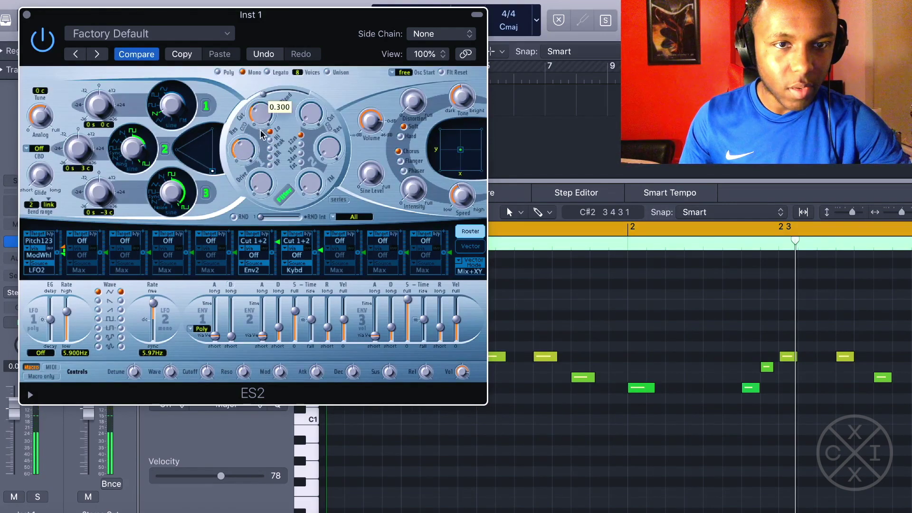
{"action": "mouse_move", "coordinate": [43, 174]}
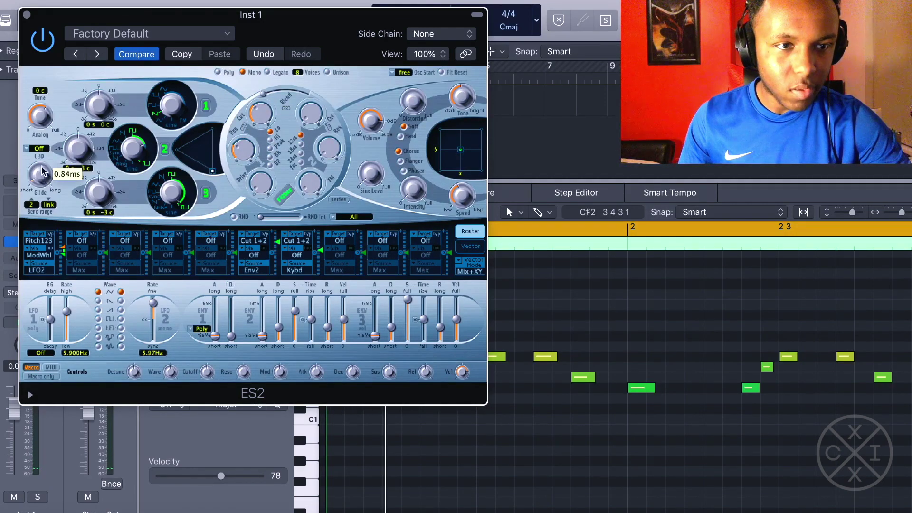
{"action": "left_click_drag", "start_coordinate": [391, 326], "coordinate": [393, 307]}
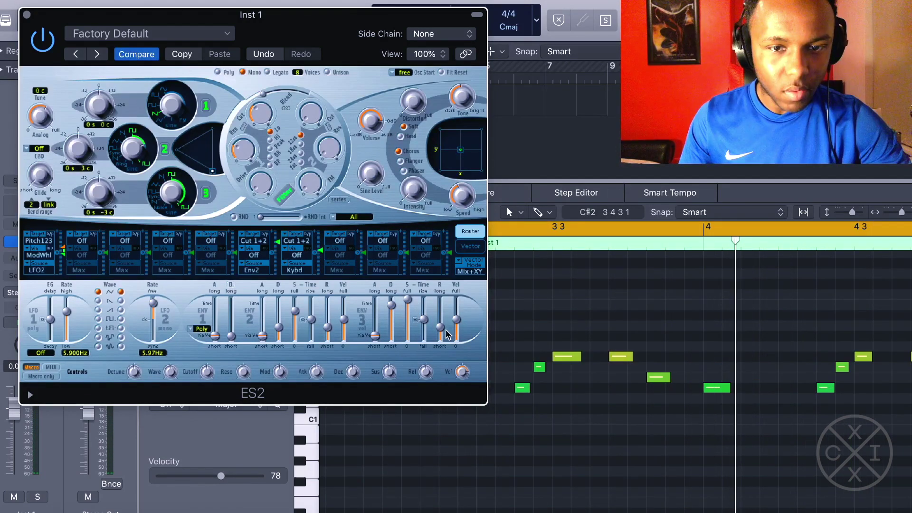
{"action": "left_click_drag", "start_coordinate": [446, 334], "coordinate": [447, 329]}
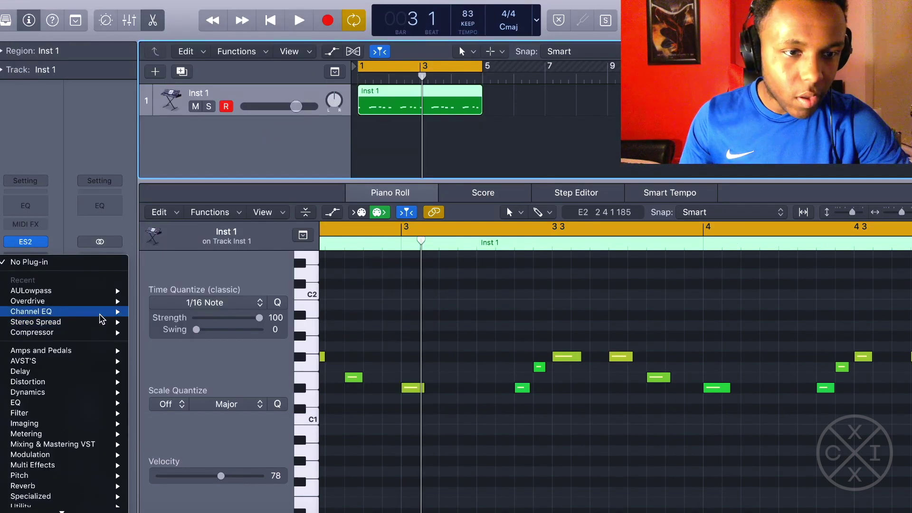
Step: Insert a Channel EQ on Inst 1 and roll off its low and high ends
{"action": "left_click", "coordinate": [148, 313]}
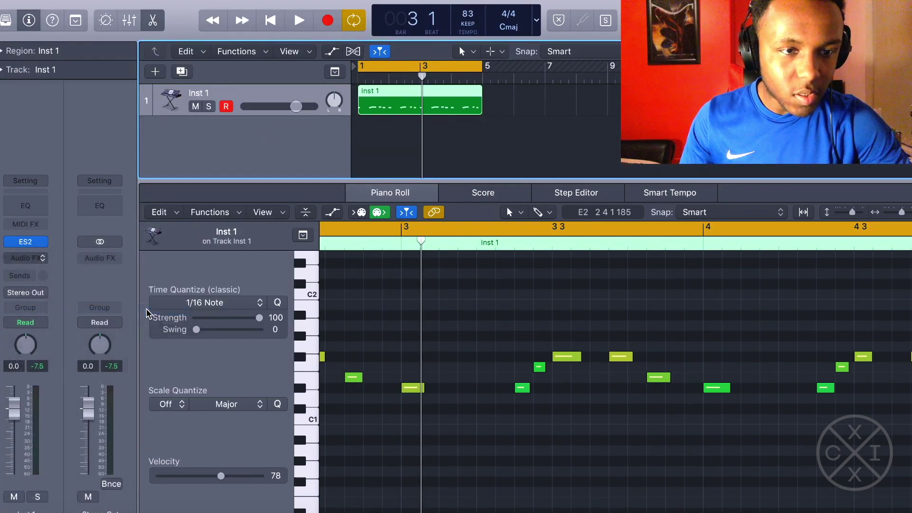
{"action": "left_click_drag", "start_coordinate": [356, 299], "coordinate": [357, 295]}
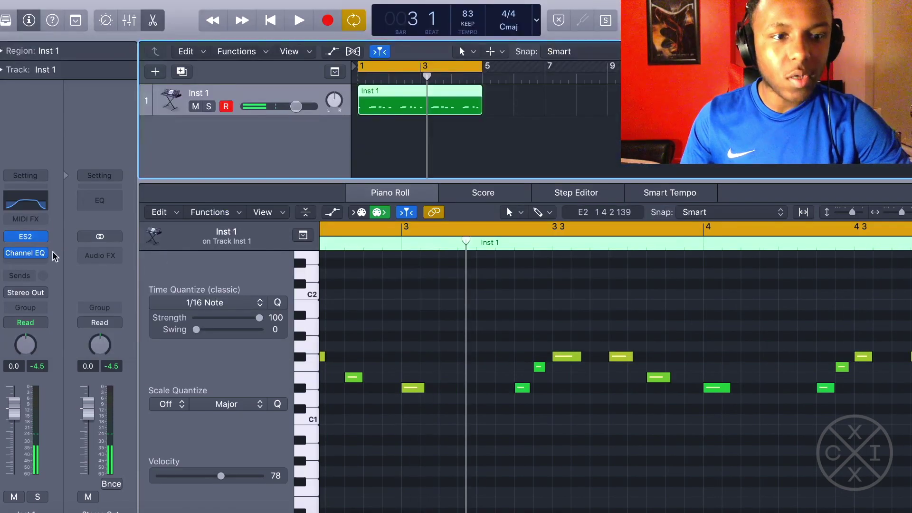
Step: Send Inst 1 to Bus 1 with Space Designer on the aux, and set the send level to -23.5 dB during playback
{"action": "left_click", "coordinate": [30, 275]}
{"action": "left_click", "coordinate": [100, 247]}
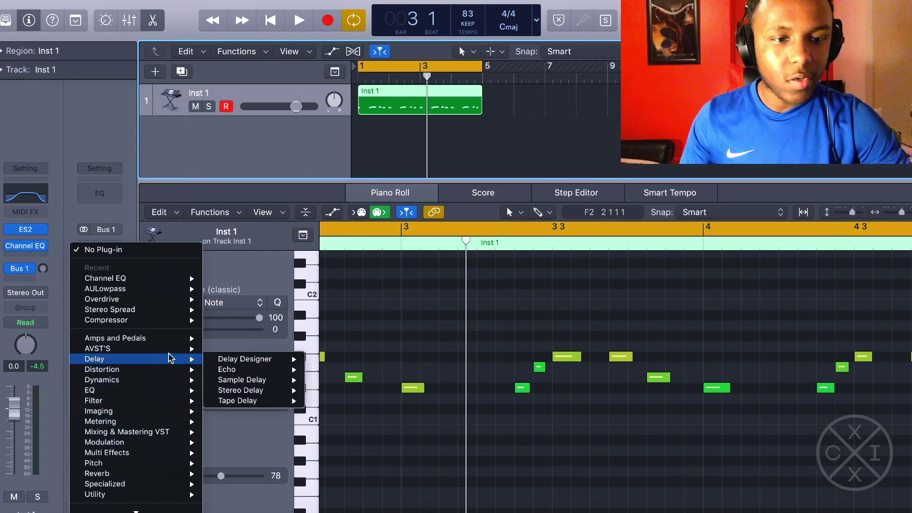
{"action": "mouse_move", "coordinate": [171, 354]}
{"action": "left_click", "coordinate": [342, 440]}
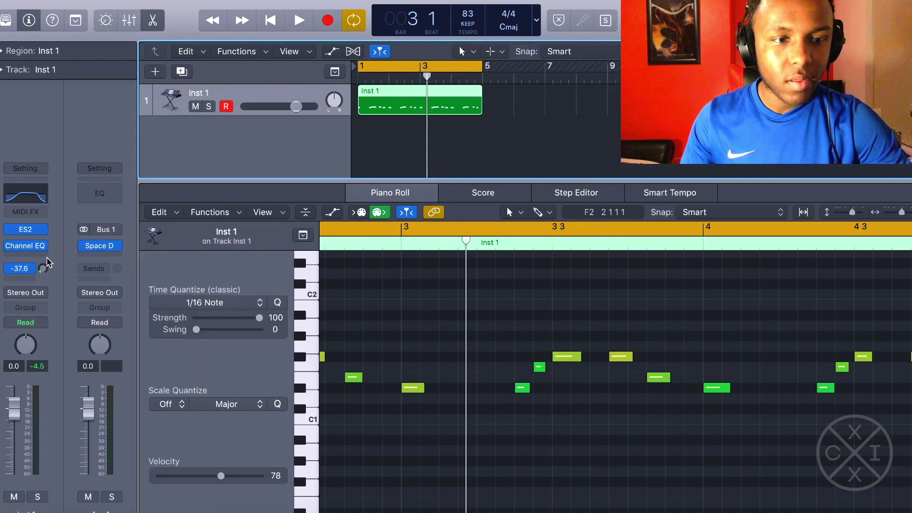
{"action": "key", "text": "space"}
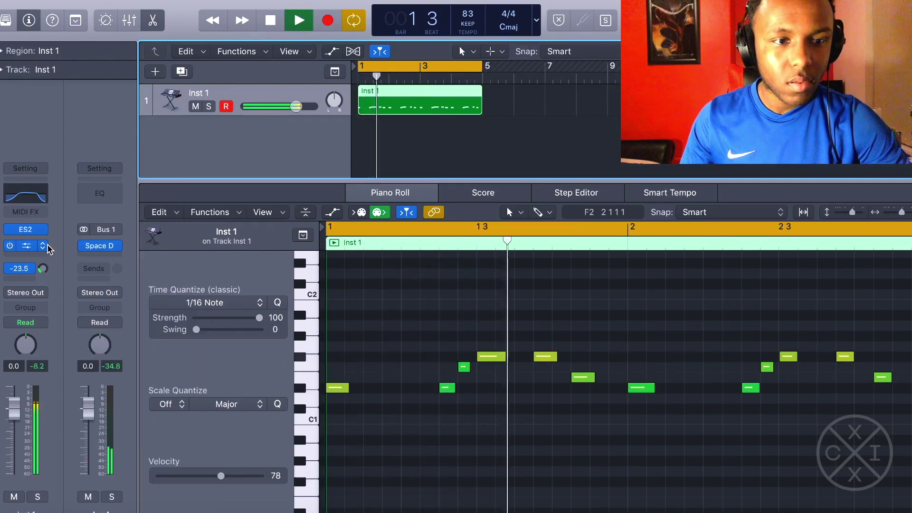
{"action": "key", "text": "space"}
Step: Insert an Exciter on Inst 1 after the Channel EQ and adjust it during playback
{"action": "left_click", "coordinate": [28, 257]}
{"action": "mouse_move", "coordinate": [71, 353]}
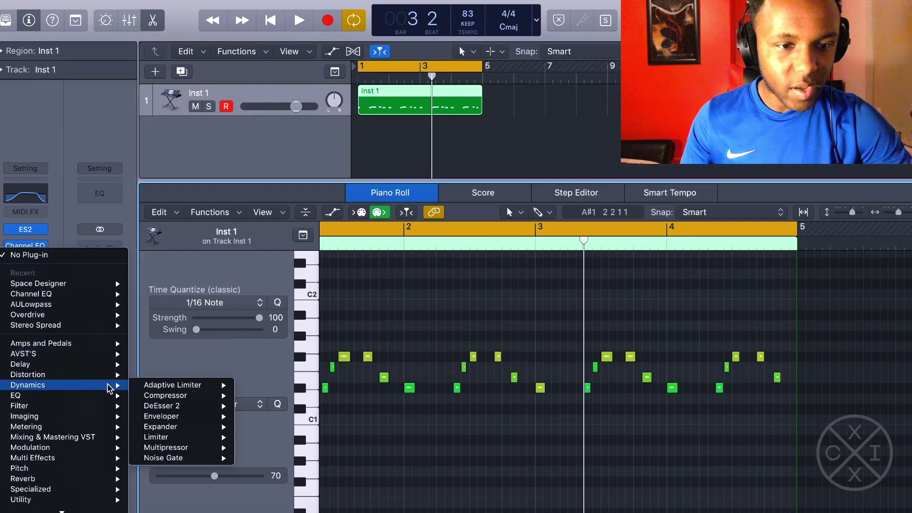
{"action": "left_click", "coordinate": [157, 479]}
{"action": "key", "text": "space"}
{"action": "left_click_drag", "start_coordinate": [52, 90], "coordinate": [93, 93]}
{"action": "left_click", "coordinate": [8, 9]}
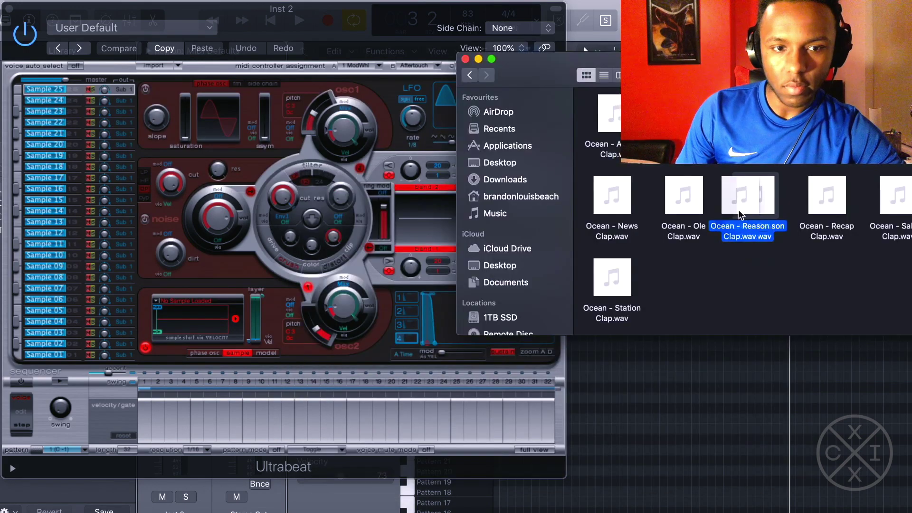
Step: Load Ocean - Reason Clap.wav into Ultrabeat's Sample 25 and layer Ocean - Lost Clap.wav on Sample 24
{"action": "left_click_drag", "start_coordinate": [755, 198], "coordinate": [204, 330]}
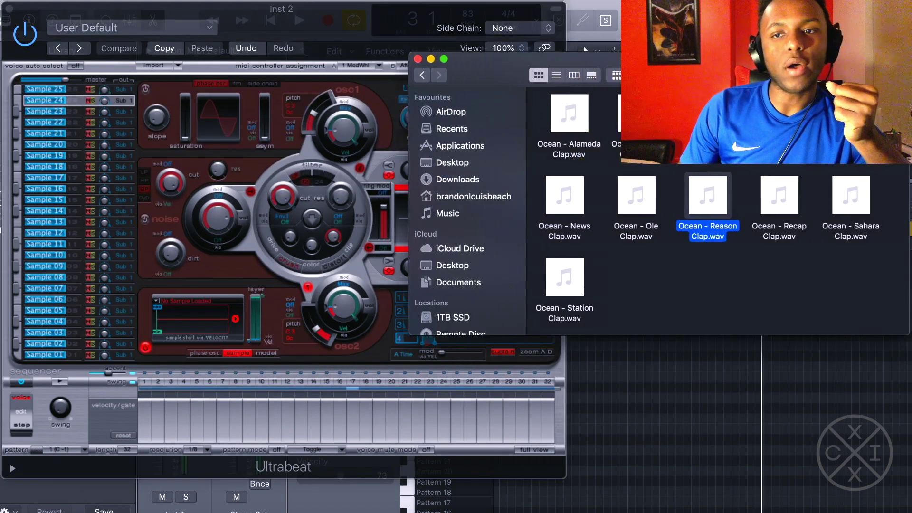
{"action": "scroll", "coordinate": [717, 195], "scroll_direction": "down", "scroll_amount": 1}
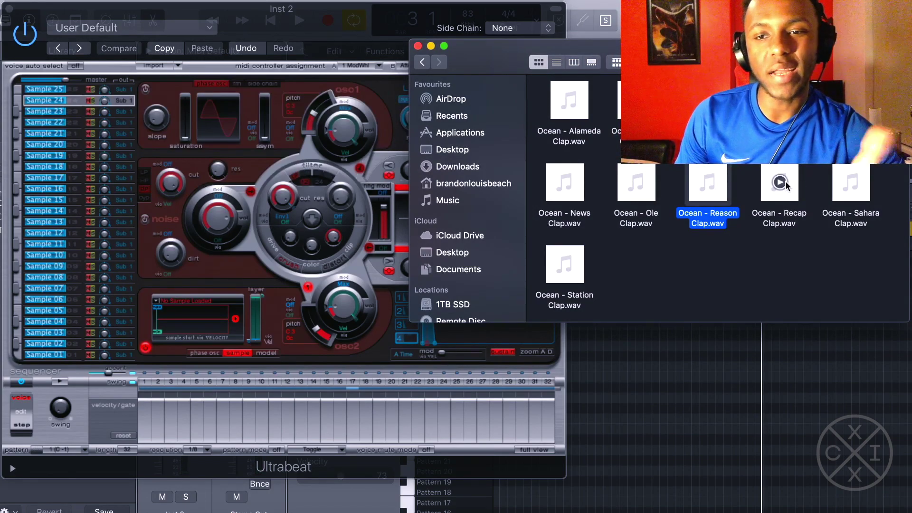
{"action": "left_click", "coordinate": [783, 143]}
{"action": "left_click_drag", "start_coordinate": [641, 109], "coordinate": [185, 318]}
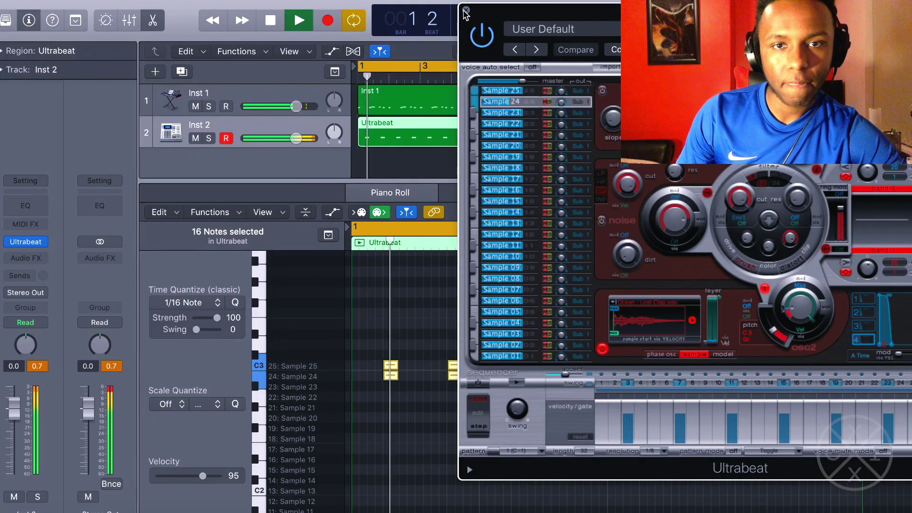
Step: Close Ultrabeat, lower the Inst 2 clap track's volume to -3.2 dB and add a bus send to it
{"action": "key", "text": "super+w"}
{"action": "left_click_drag", "start_coordinate": [292, 139], "coordinate": [282, 139]}
{"action": "key", "text": "space"}
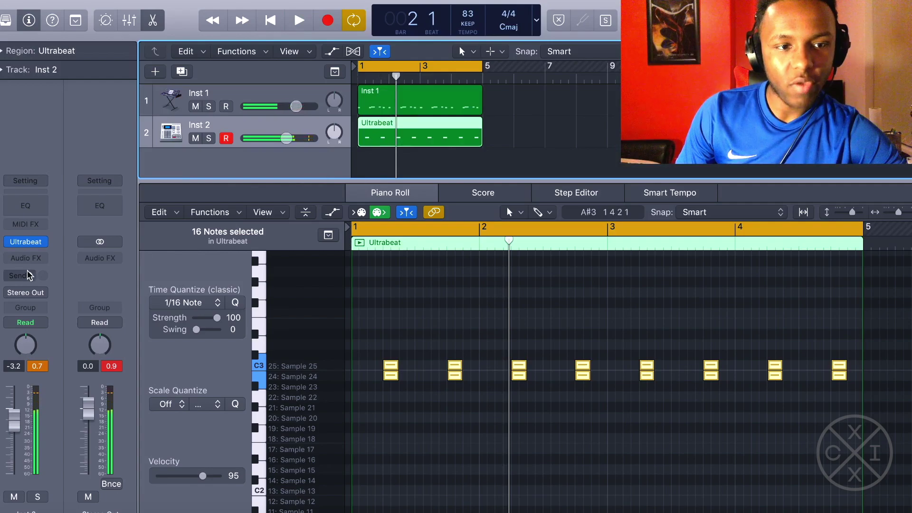
{"action": "left_click", "coordinate": [28, 275]}
{"action": "mouse_move", "coordinate": [19, 297]}
{"action": "left_click", "coordinate": [125, 110]}
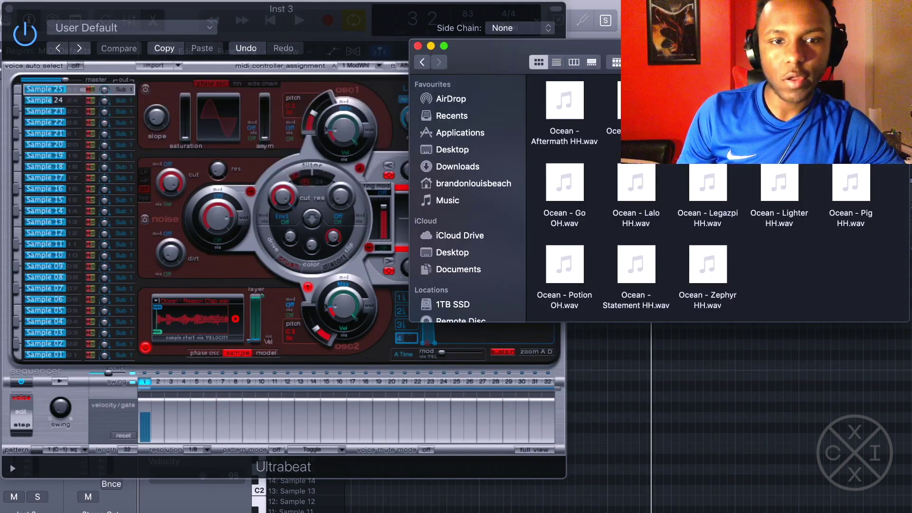
Step: Load an open hi-hat sample into Ultrabeat on Inst 3 and an Ocean kick sample into Ultrabeat on Inst 4
{"action": "left_click_drag", "start_coordinate": [470, 157], "coordinate": [274, 305]}
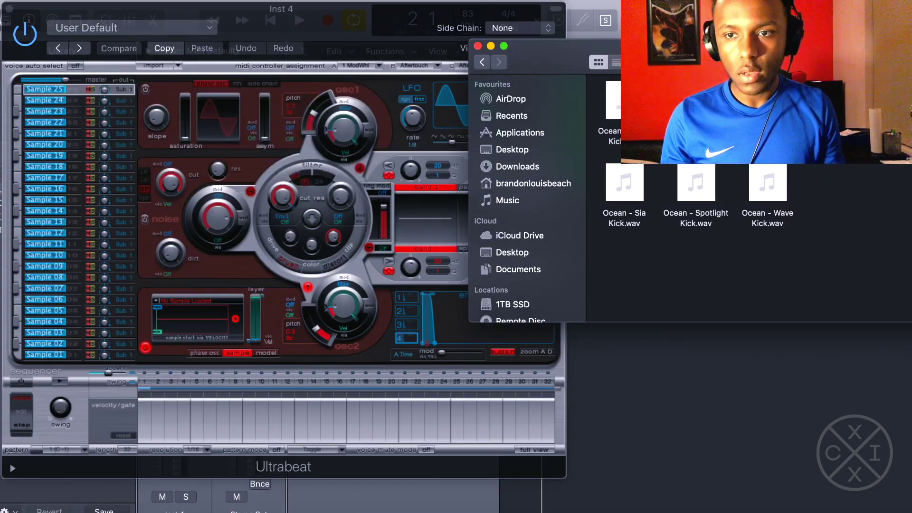
{"action": "left_click_drag", "start_coordinate": [615, 102], "coordinate": [240, 318]}
{"action": "left_click_drag", "start_coordinate": [240, 317], "coordinate": [240, 317]}
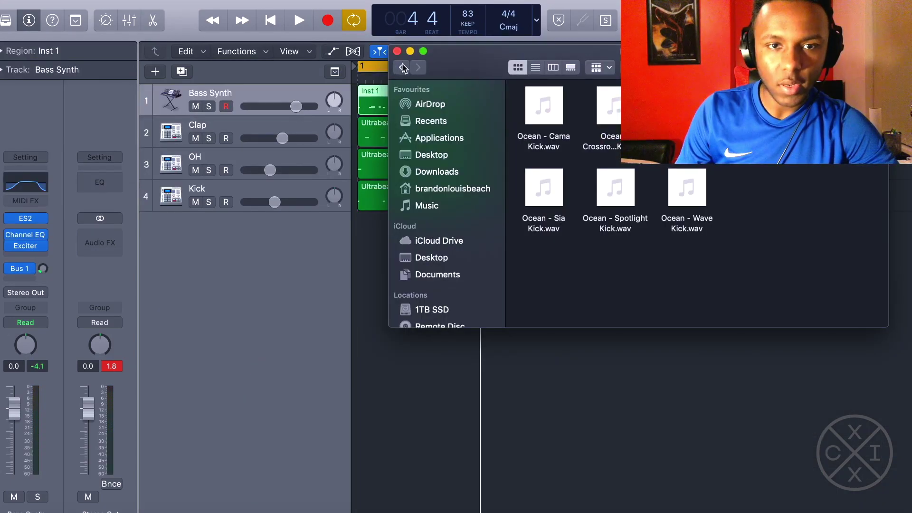
Step: Open the drum kit's hi-hat folder, preview Ocean - Legazpi HH.wav and return to the Logic Pro project
{"action": "left_click", "coordinate": [404, 68]}
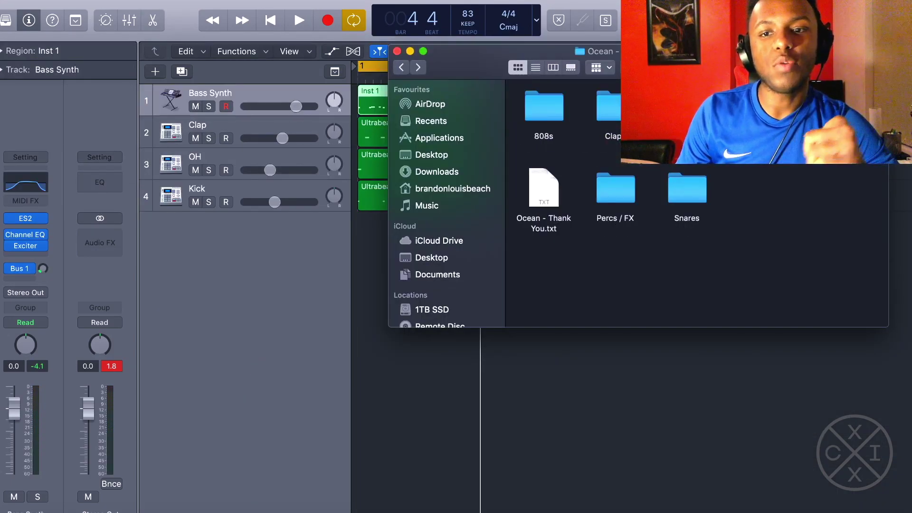
{"action": "double_click", "coordinate": [688, 107]}
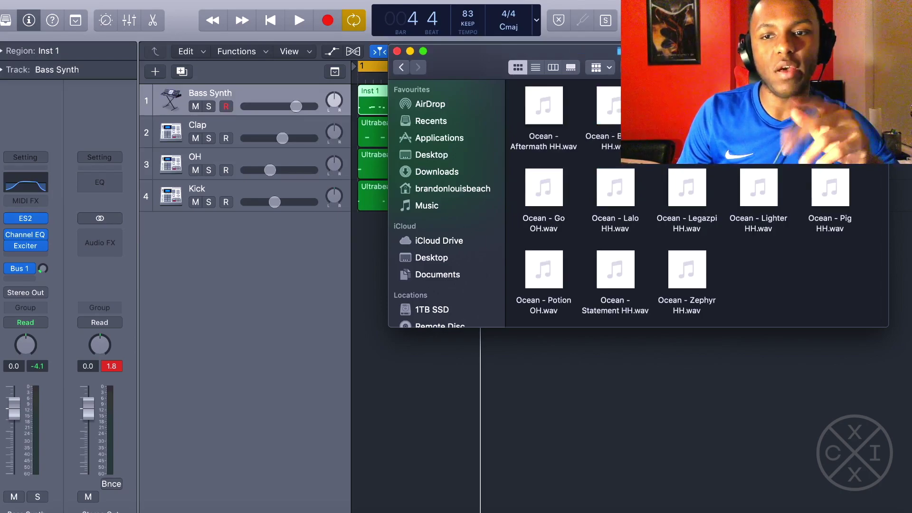
{"action": "left_click", "coordinate": [684, 187]}
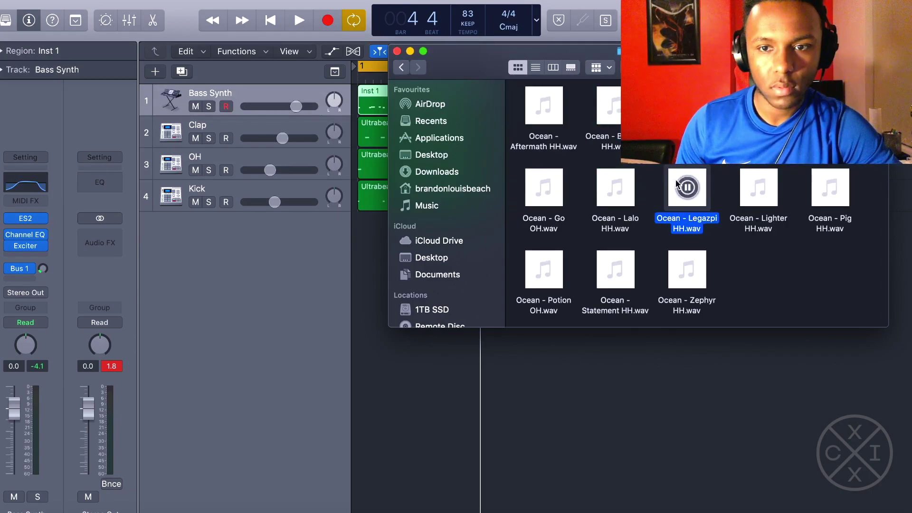
{"action": "left_click_drag", "start_coordinate": [594, 50], "coordinate": [685, 39]}
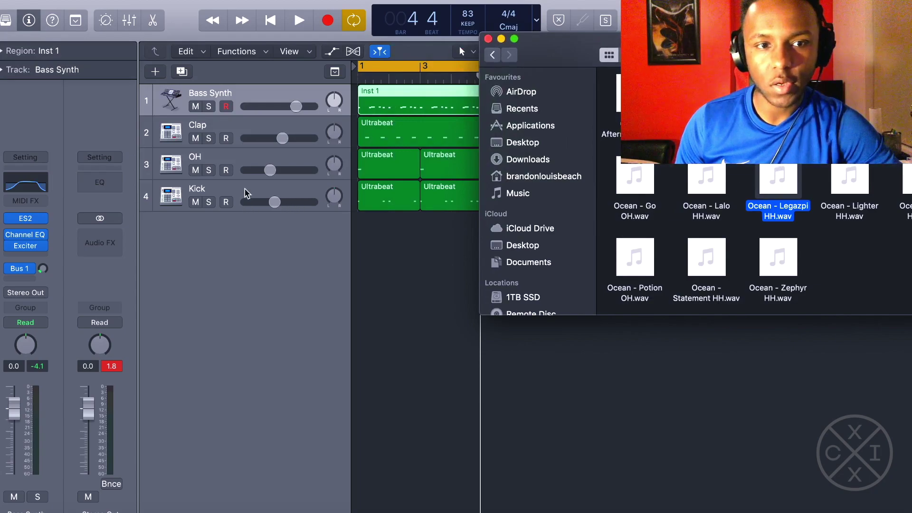
{"action": "left_click", "coordinate": [224, 251]}
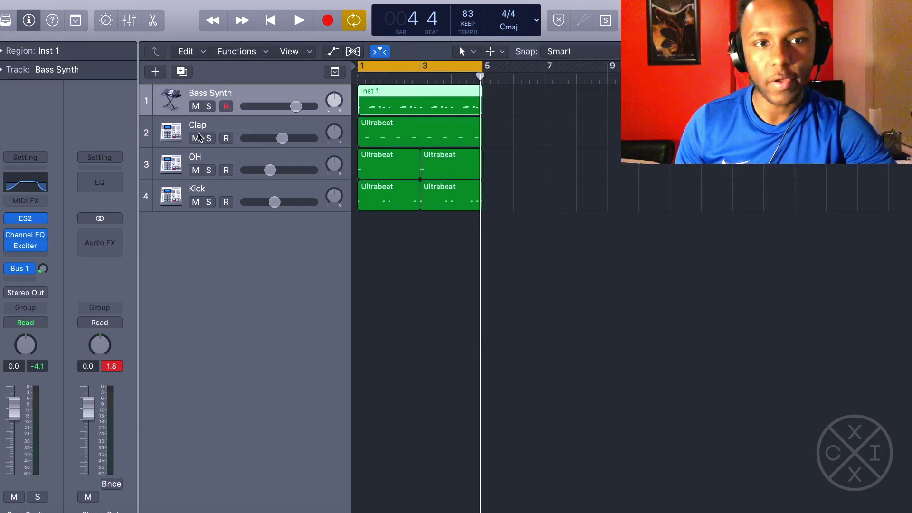
Step: Add a software instrument track for the hi-hat and cut its low frequencies with a steep Channel EQ low cut
{"action": "left_click", "coordinate": [155, 72]}
{"action": "key", "text": "Return"}
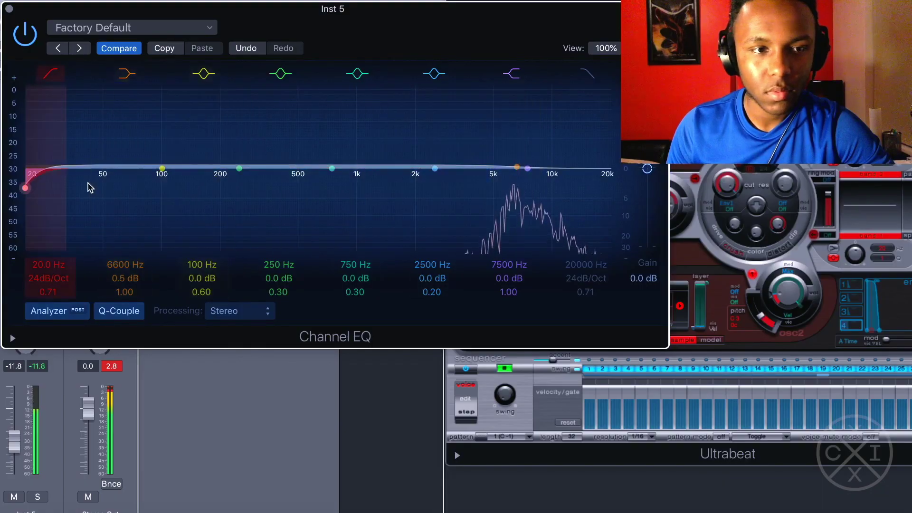
{"action": "left_click_drag", "start_coordinate": [42, 189], "coordinate": [537, 167]}
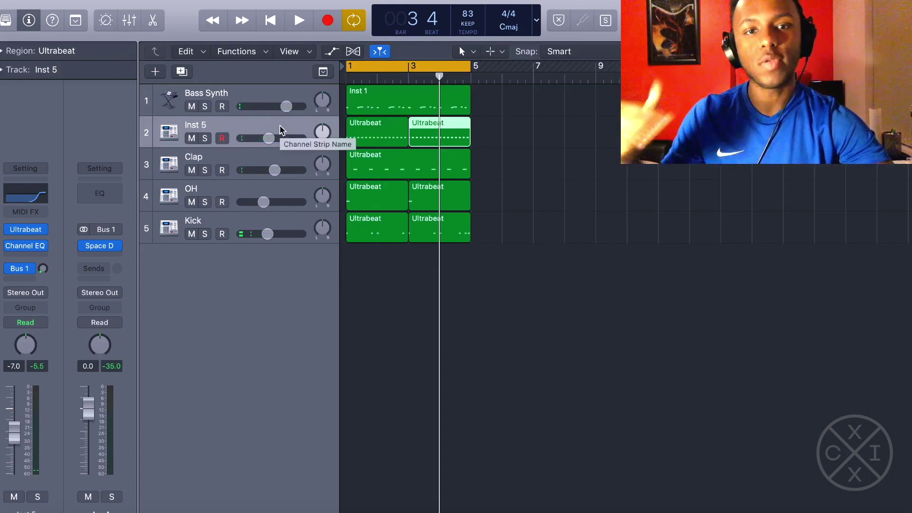
Step: Duplicate the Inst 5 hi-hat track and place short hi-hat roll regions leading into bars 3 and 5
{"action": "key", "text": "super+d"}
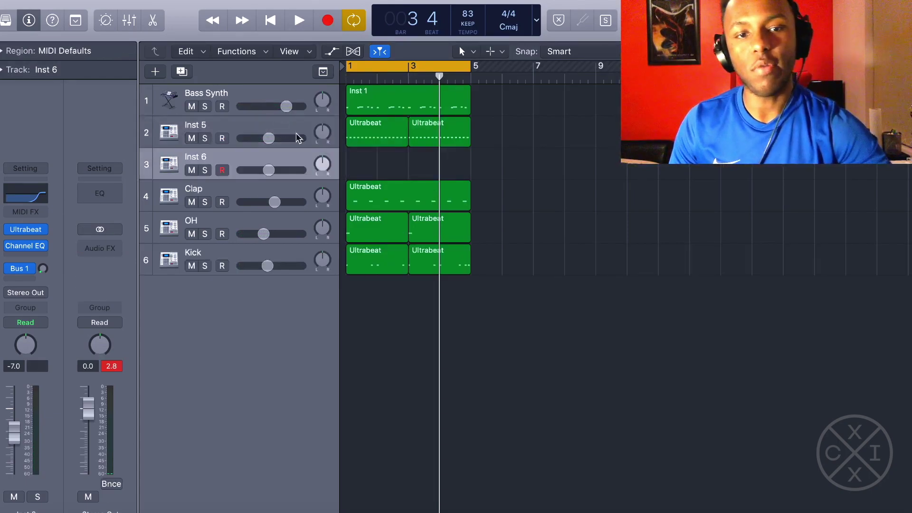
{"action": "left_click_drag", "start_coordinate": [384, 143], "coordinate": [386, 172]}
{"action": "double_click", "coordinate": [395, 172]}
{"action": "key", "text": "shift+Return"}
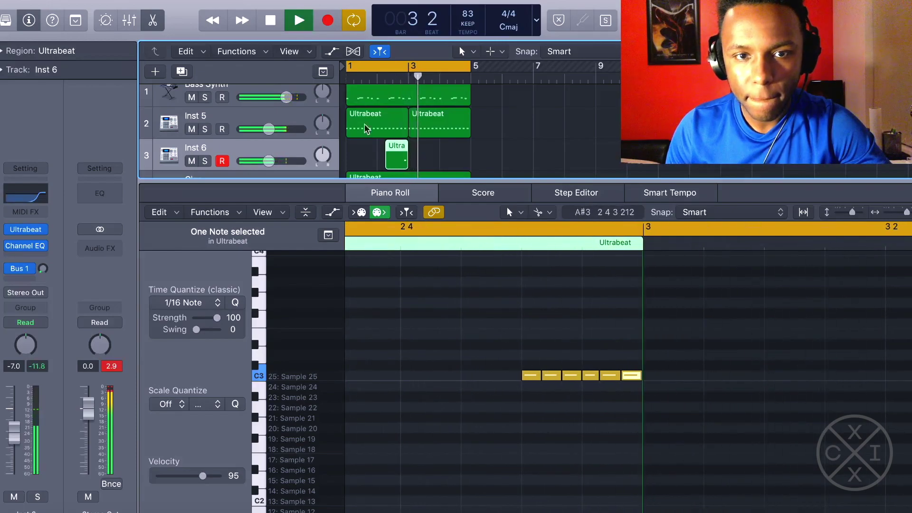
{"action": "key", "text": "space"}
{"action": "left_click_drag", "start_coordinate": [394, 149], "coordinate": [457, 151]}
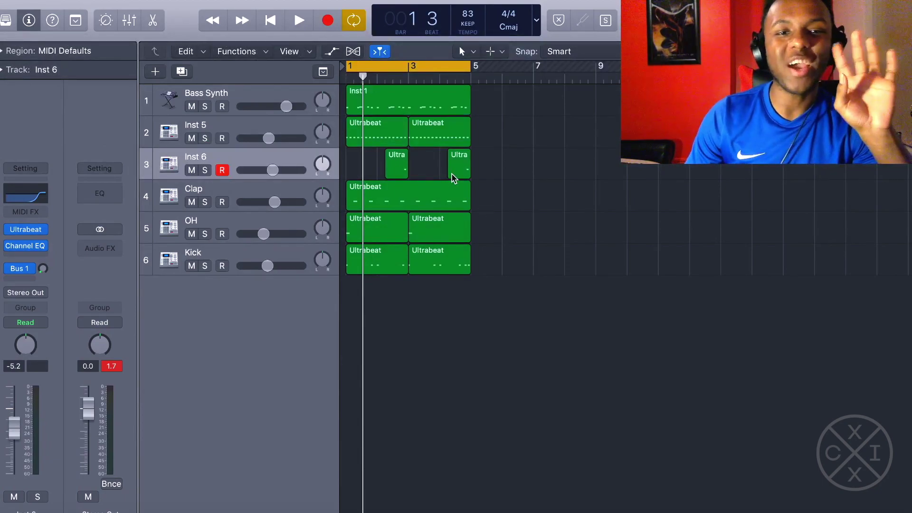
{"action": "left_click", "coordinate": [156, 71]}
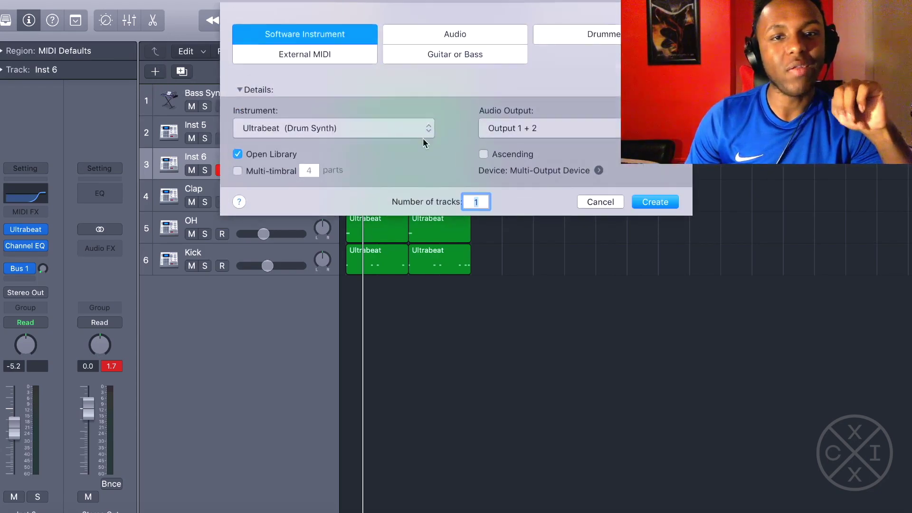
{"action": "left_click", "coordinate": [412, 135]}
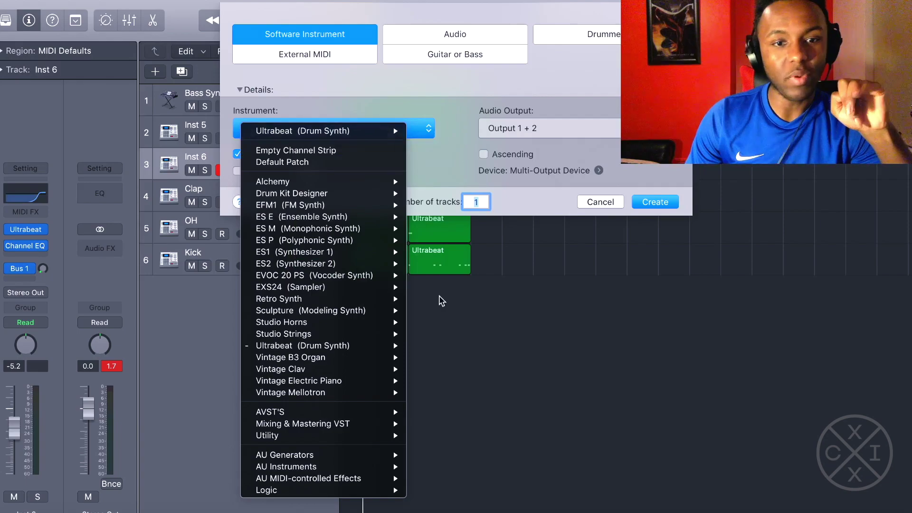
{"action": "left_click", "coordinate": [612, 204]}
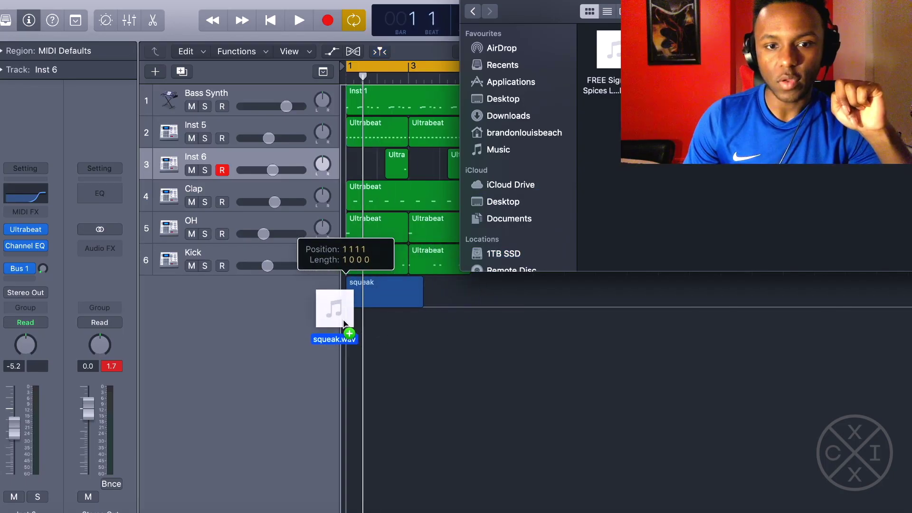
Step: Import squeak.wav as an audio track at bar 1, fit its region to two bars and repeat it
{"action": "left_click_drag", "start_coordinate": [345, 333], "coordinate": [340, 326]}
{"action": "left_click_drag", "start_coordinate": [753, 294], "coordinate": [677, 296]}
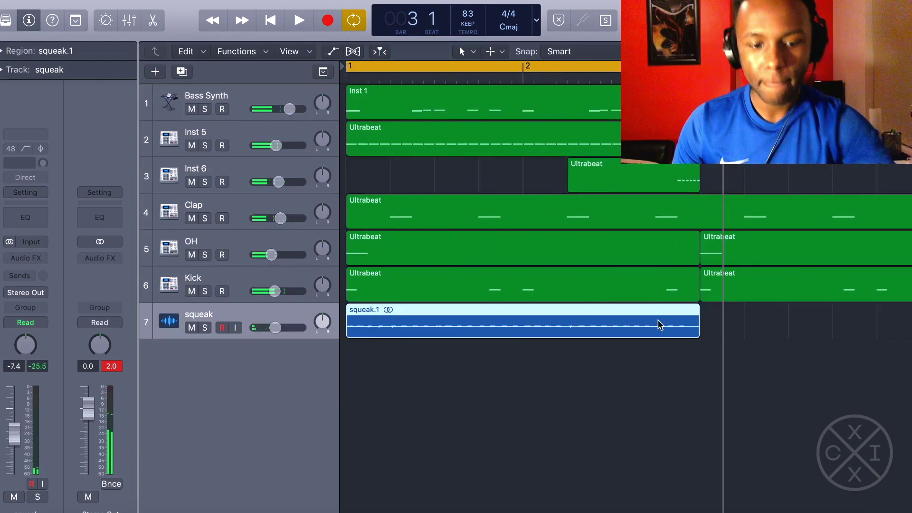
{"action": "key", "text": "super+r"}
{"action": "key", "text": "space"}
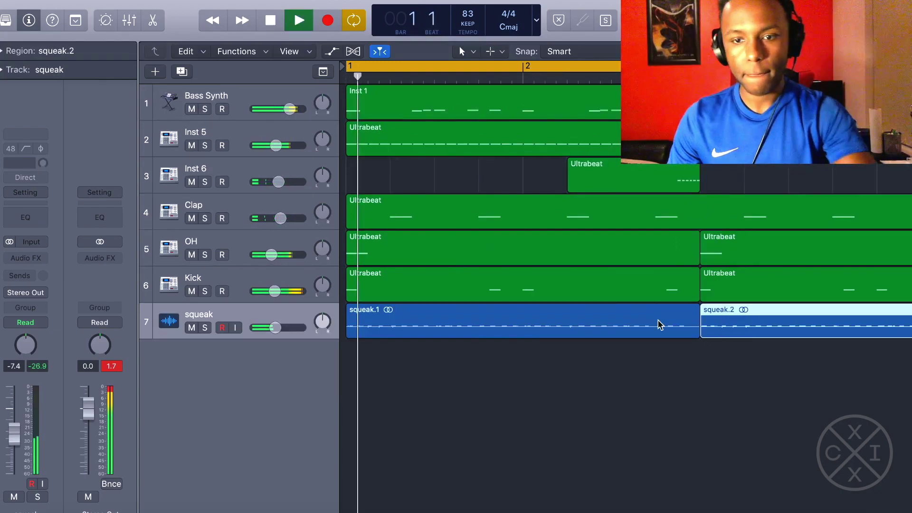
Step: Lower the squeak track's volume to -9.2 dB
{"action": "left_click", "coordinate": [613, 385]}
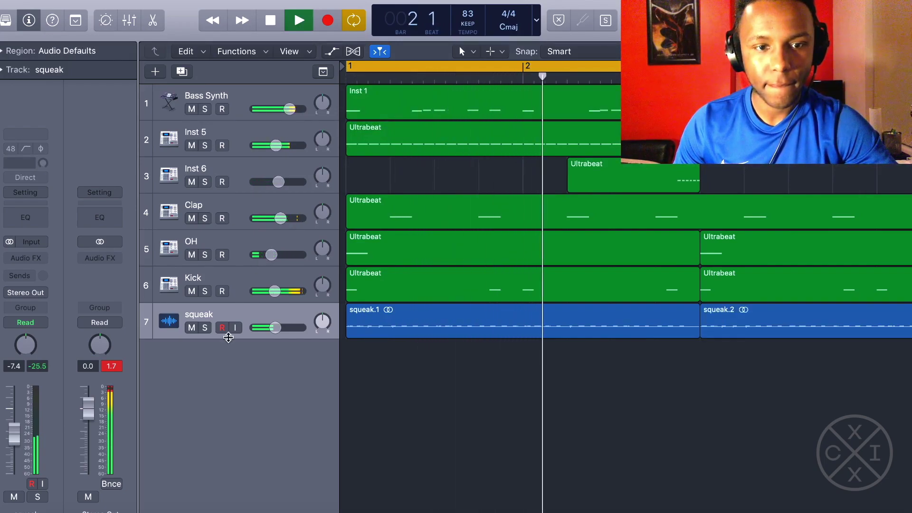
{"action": "left_click_drag", "start_coordinate": [275, 328], "coordinate": [273, 328]}
{"action": "key", "text": "space"}
Step: Trim the end of the first squeak region, split it near its start and copy the opening slice into the gap before bar 3
{"action": "left_click_drag", "start_coordinate": [698, 336], "coordinate": [684, 346]}
{"action": "key", "text": "z"}
{"action": "left_click", "coordinate": [363, 77]}
{"action": "left_click", "coordinate": [389, 297]}
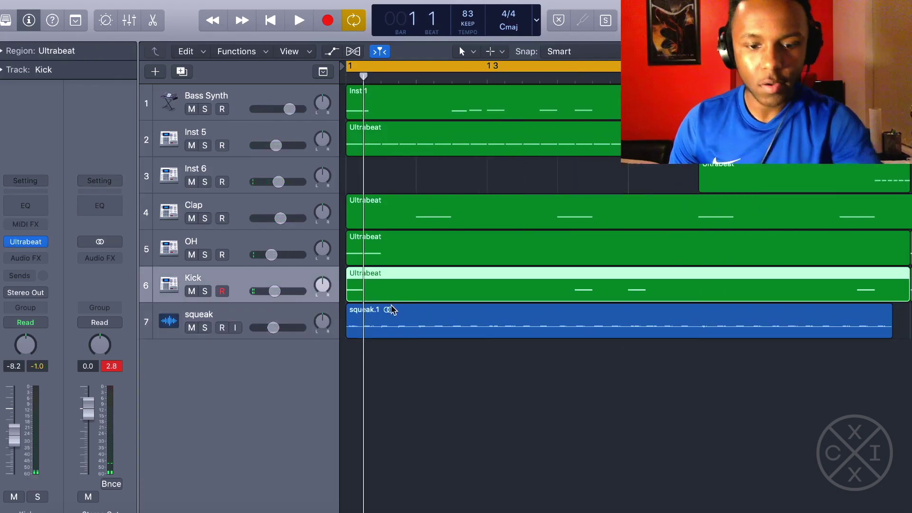
{"action": "left_click", "coordinate": [394, 315]}
{"action": "key", "text": "super+t"}
{"action": "left_click_drag", "start_coordinate": [362, 315], "coordinate": [905, 319]}
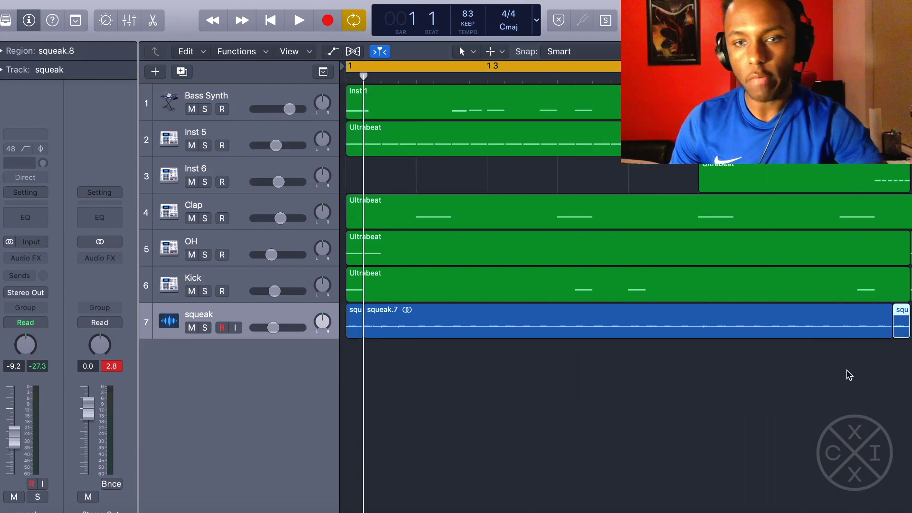
{"action": "key", "text": "space"}
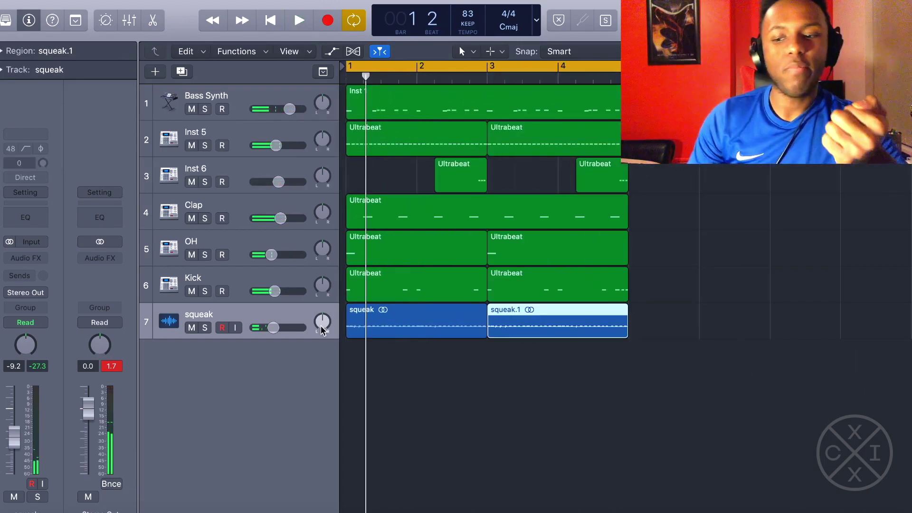
Step: Insert a Tremolo effect on the squeak track and lower its volume to -10.0 dB
{"action": "key", "text": "Return"}
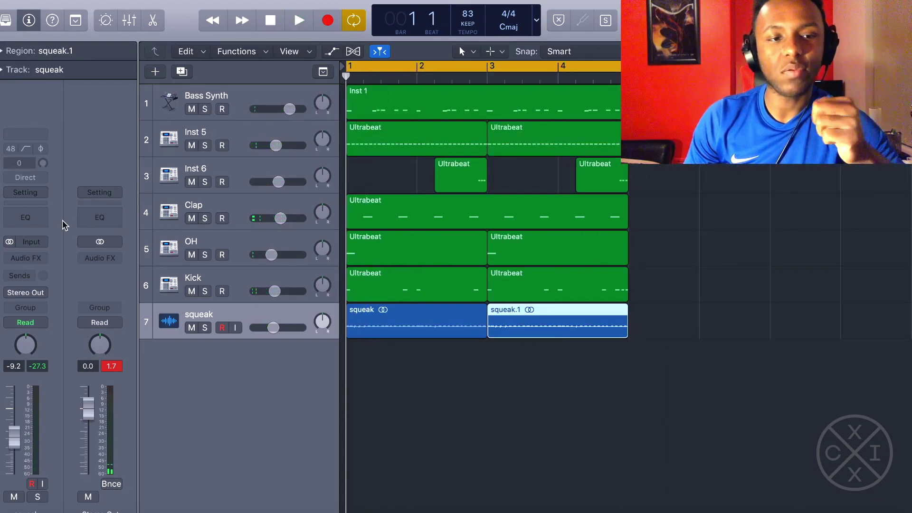
{"action": "left_click", "coordinate": [26, 258]}
{"action": "mouse_move", "coordinate": [54, 353]}
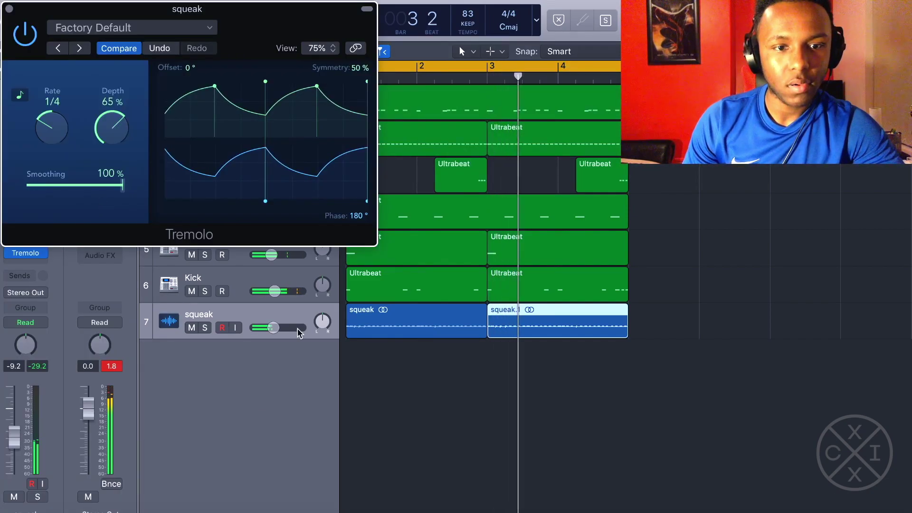
{"action": "left_click_drag", "start_coordinate": [275, 328], "coordinate": [273, 328]}
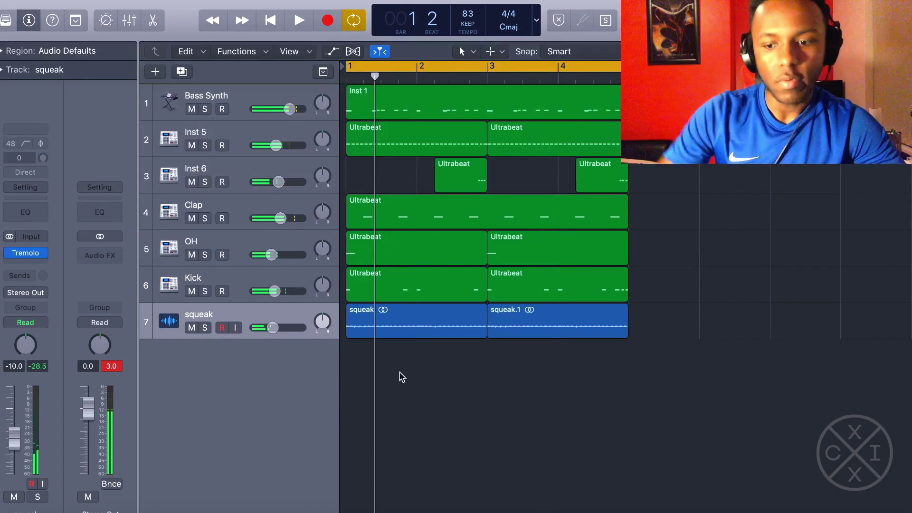
{"action": "key", "text": "space"}
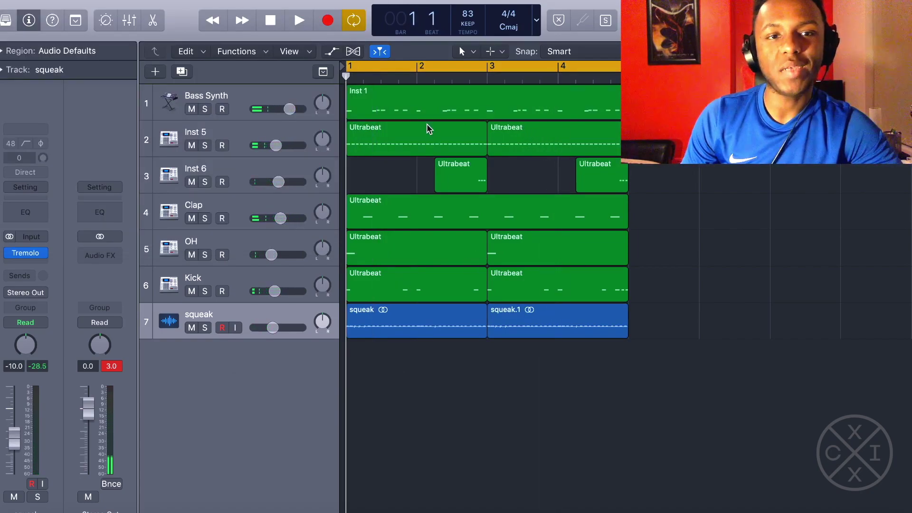
Step: Add an Alchemy software instrument track and pick a sample for it from the open Finder folder
{"action": "left_click", "coordinate": [157, 73]}
{"action": "left_click", "coordinate": [380, 127]}
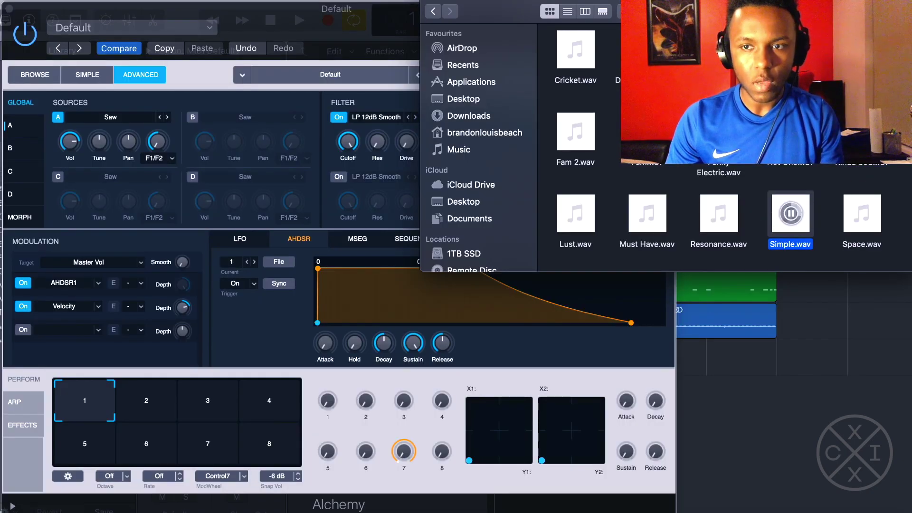
{"action": "left_click", "coordinate": [861, 142]}
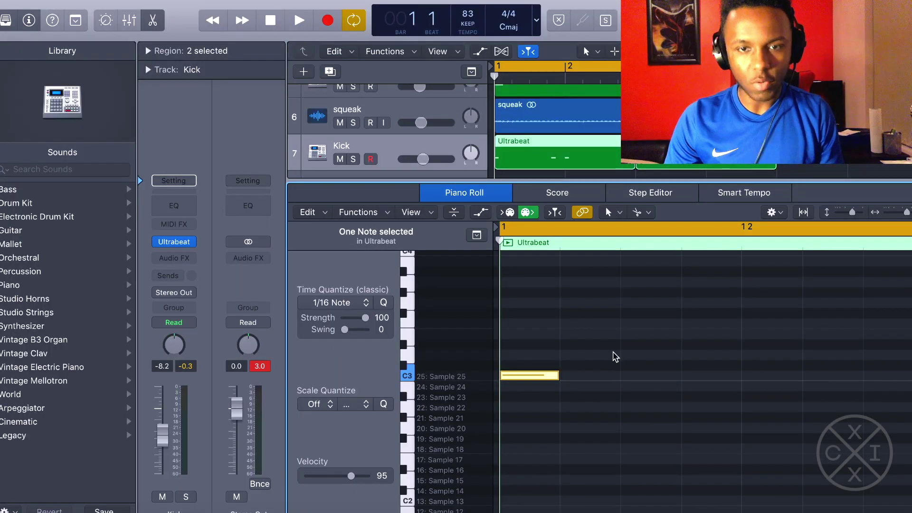
Step: Copy both kick regions onto the Default Alchemy track and lengthen the four notes of the first copied region
{"action": "key", "text": "e"}
{"action": "left_click_drag", "start_coordinate": [698, 373], "coordinate": [577, 364]}
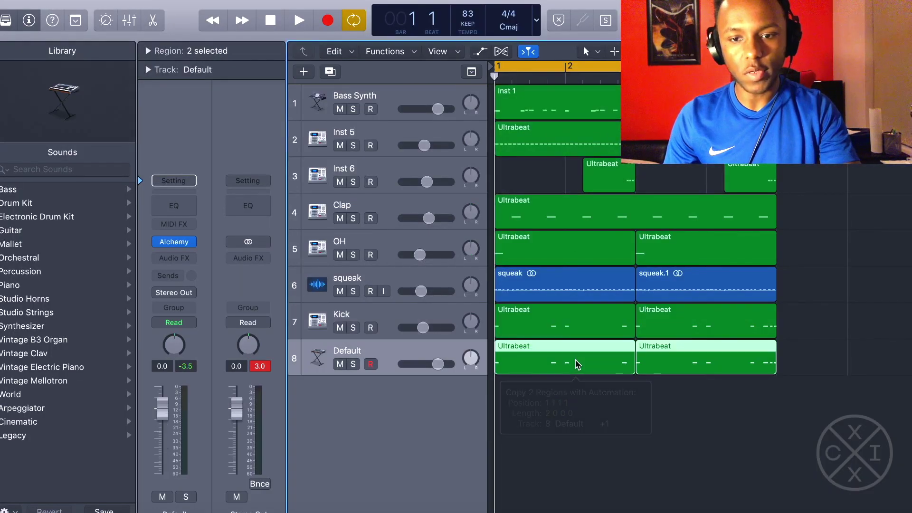
{"action": "left_click", "coordinate": [621, 409]}
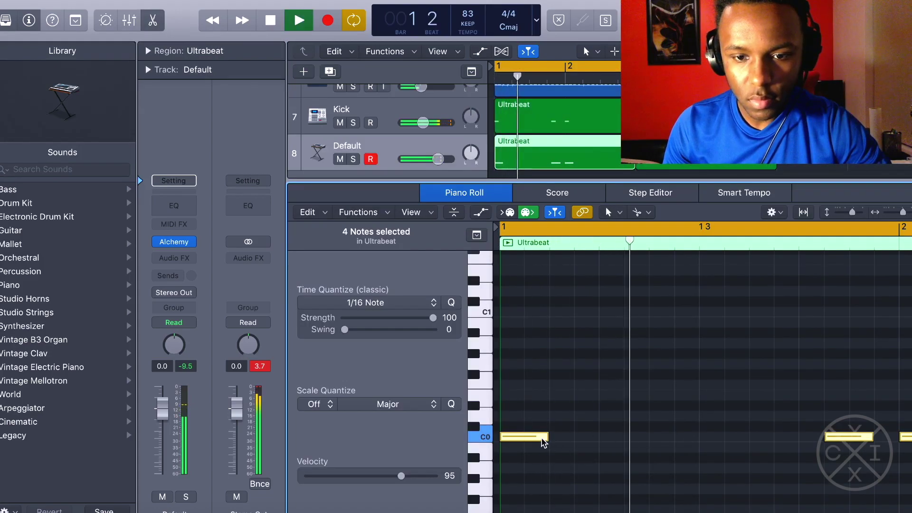
{"action": "left_click_drag", "start_coordinate": [546, 440], "coordinate": [570, 440]}
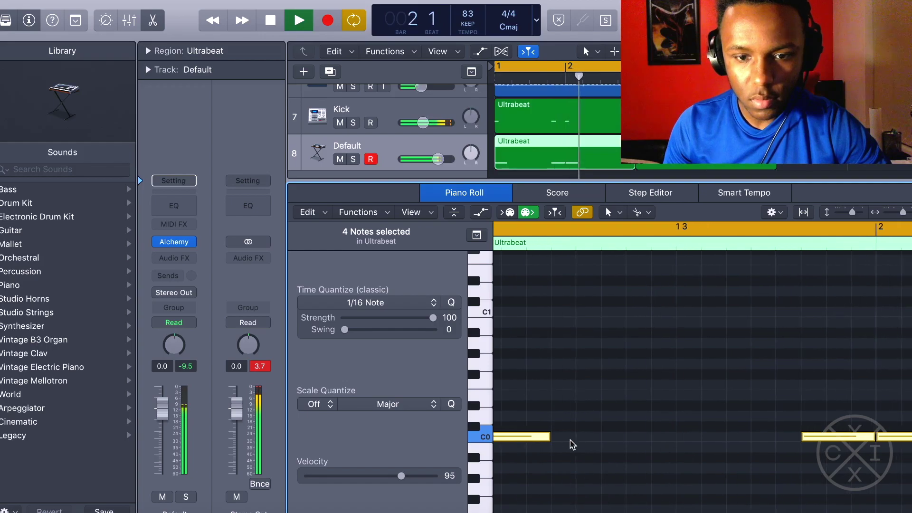
{"action": "key", "text": "space"}
Step: Insert a stereo Overdrive on the Default track, audition it and close its window
{"action": "left_click", "coordinate": [174, 258]}
{"action": "mouse_move", "coordinate": [249, 291]}
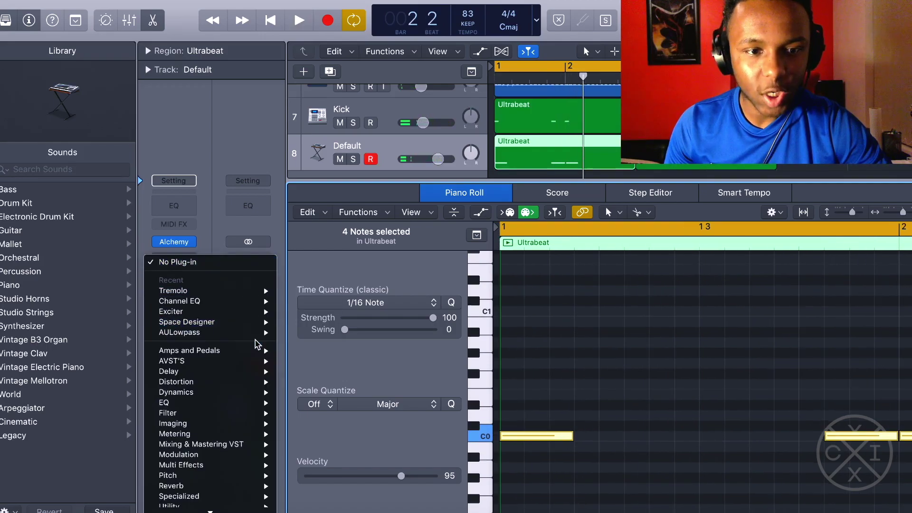
{"action": "mouse_move", "coordinate": [261, 382]}
{"action": "mouse_move", "coordinate": [368, 423]}
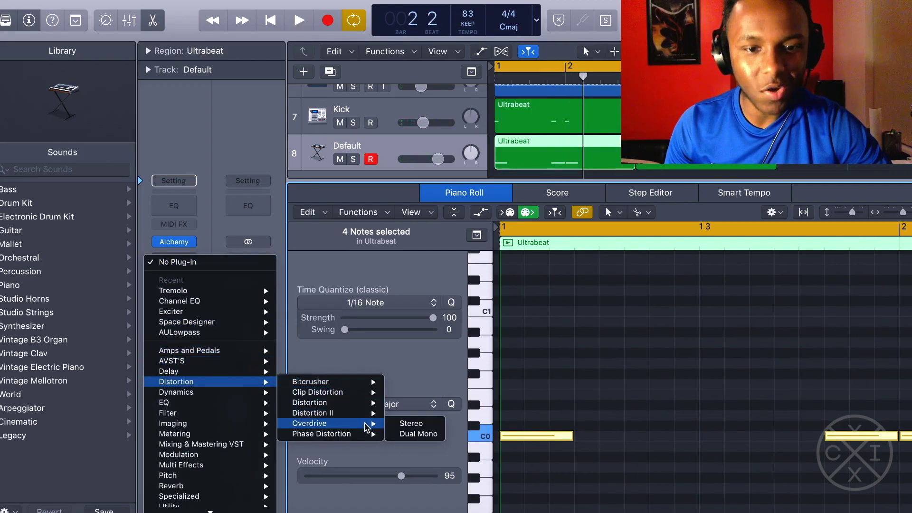
{"action": "left_click", "coordinate": [398, 423]}
{"action": "key", "text": "space"}
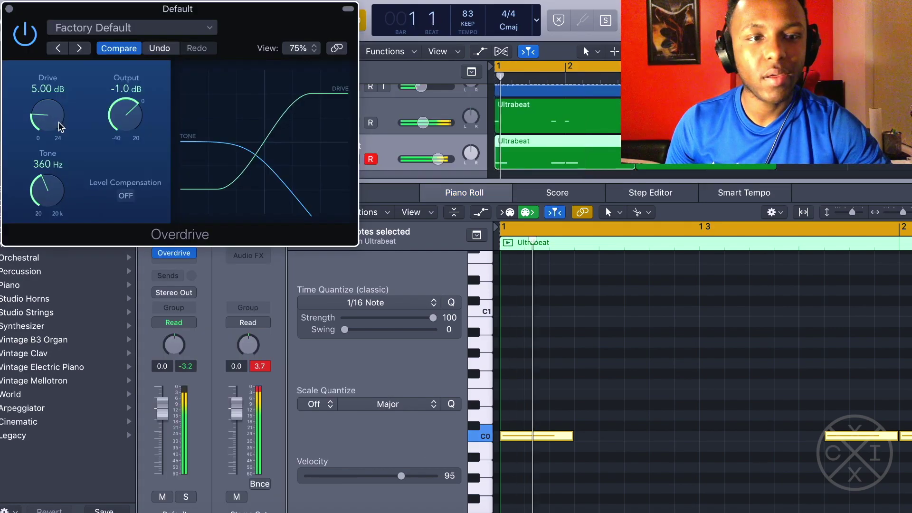
{"action": "left_click", "coordinate": [195, 254]}
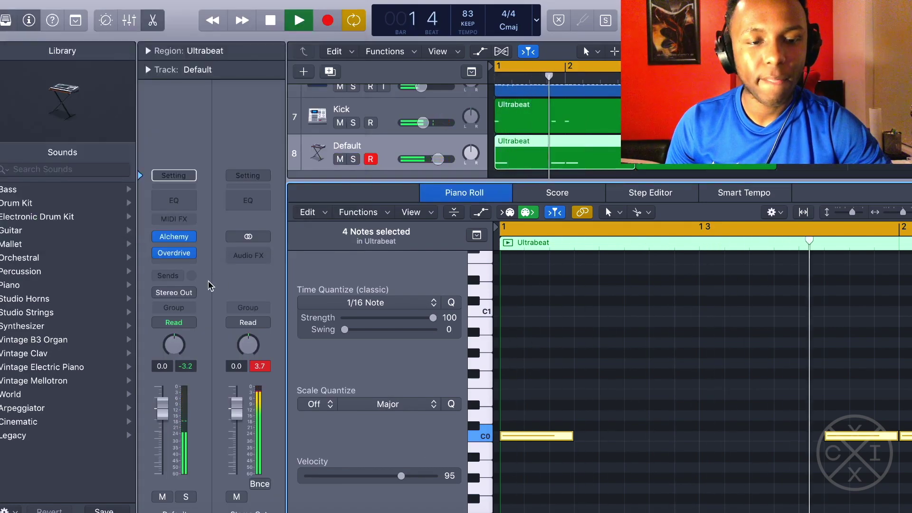
Step: Add a Channel EQ to the Default track with a 46 Hz low cut and a high cut pulled far down in frequency
{"action": "left_click", "coordinate": [176, 201]}
{"action": "left_click", "coordinate": [49, 73]}
{"action": "left_click_drag", "start_coordinate": [33, 187], "coordinate": [97, 197]}
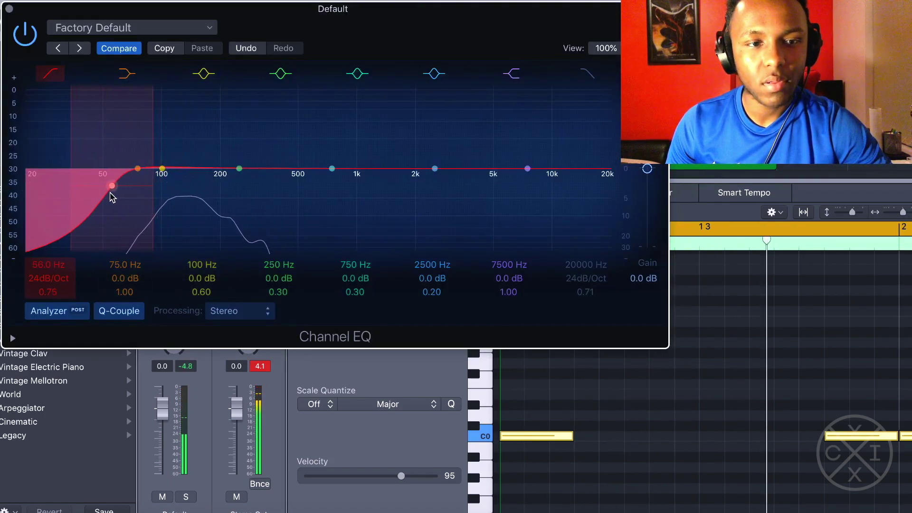
{"action": "left_click", "coordinate": [588, 73]}
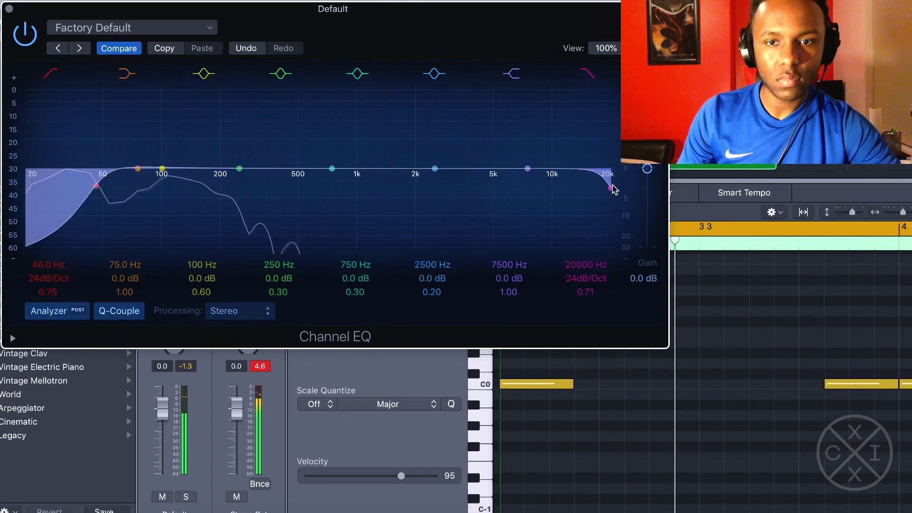
{"action": "left_click_drag", "start_coordinate": [603, 186], "coordinate": [275, 187]}
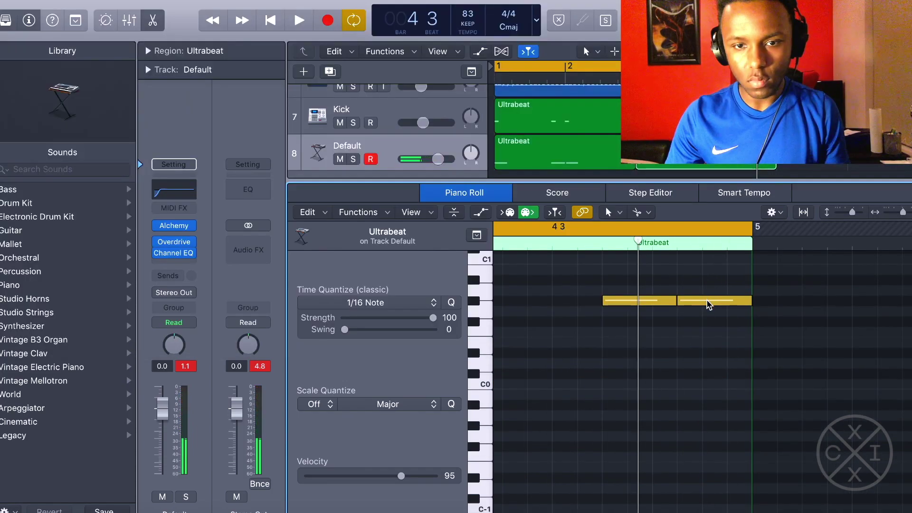
Step: Raise the last note of the Default track's second region by two semitones
{"action": "left_click", "coordinate": [708, 300]}
{"action": "left_click_drag", "start_coordinate": [707, 300], "coordinate": [709, 279]}
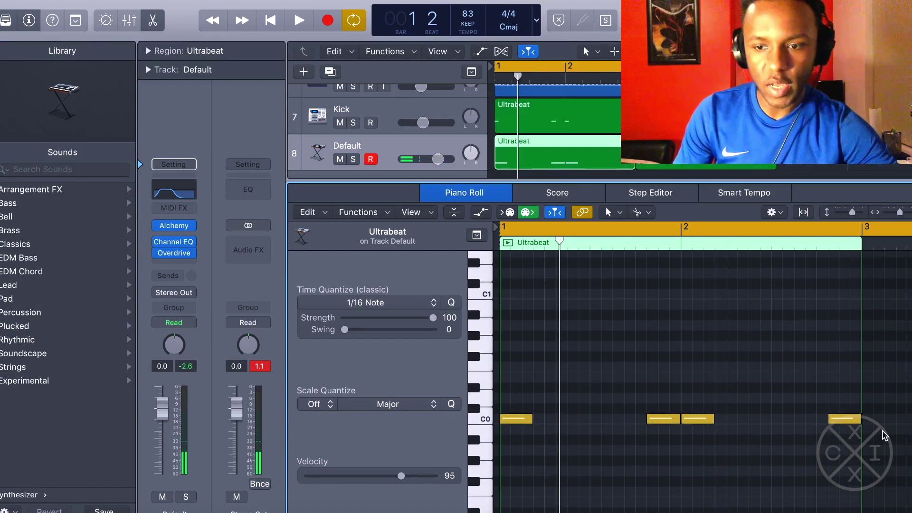
Step: Try transposing the four notes of the Default track's first region up three semitones and play the beat back
{"action": "left_click_drag", "start_coordinate": [886, 428], "coordinate": [505, 404]}
{"action": "key", "text": "alt+Up"}
{"action": "key", "text": "alt+Up"}
{"action": "key", "text": "alt+Up"}
{"action": "key", "text": "space"}
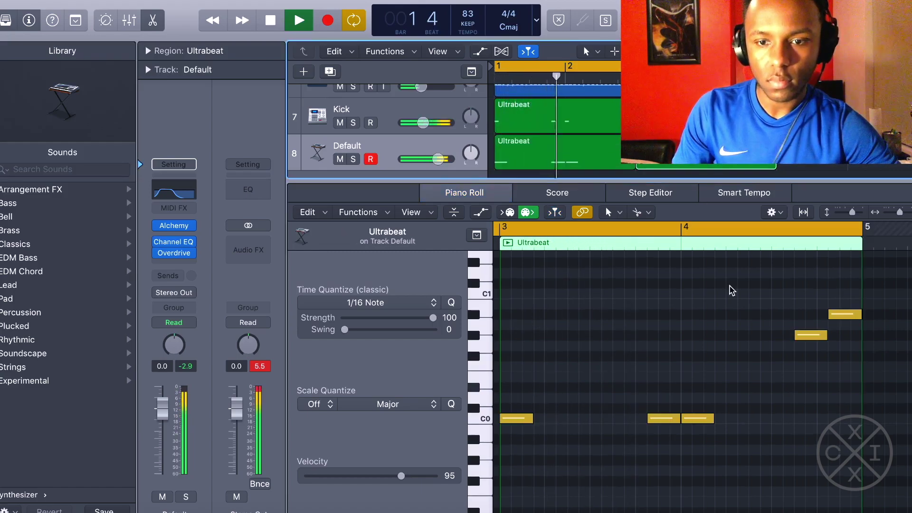
{"action": "key", "text": "v"}
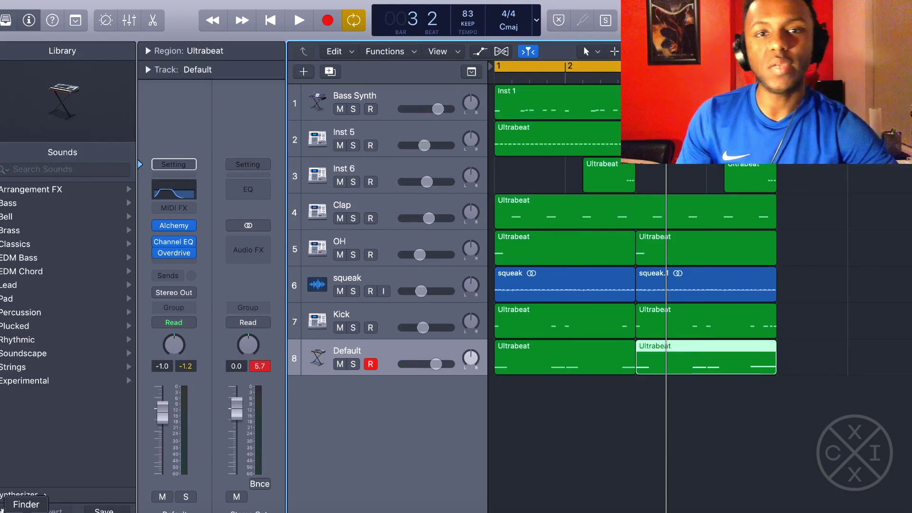
Step: Switch to Finder and locate the audio sample to use, starting from the Desktop folder
{"action": "left_click", "coordinate": [2, 509]}
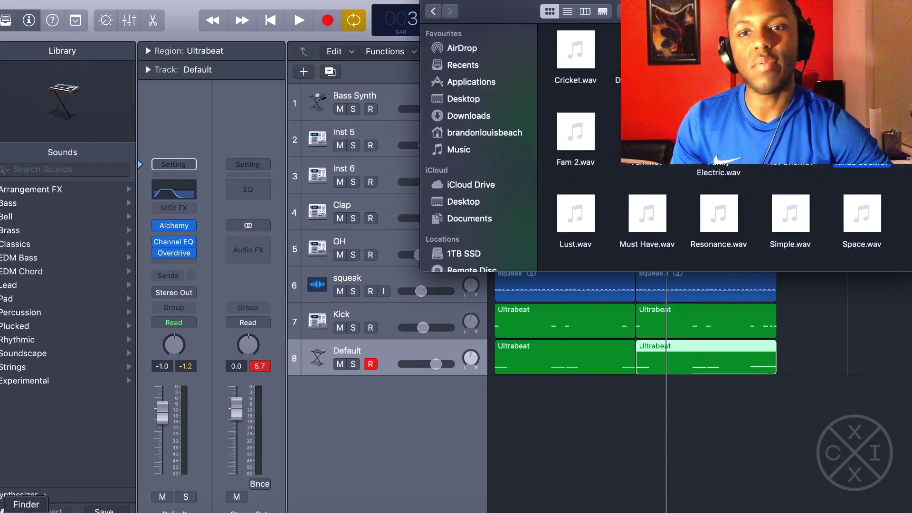
{"action": "left_click", "coordinate": [463, 202]}
{"action": "left_click", "coordinate": [577, 50]}
{"action": "left_click_drag", "start_coordinate": [609, 85], "coordinate": [678, 84]}
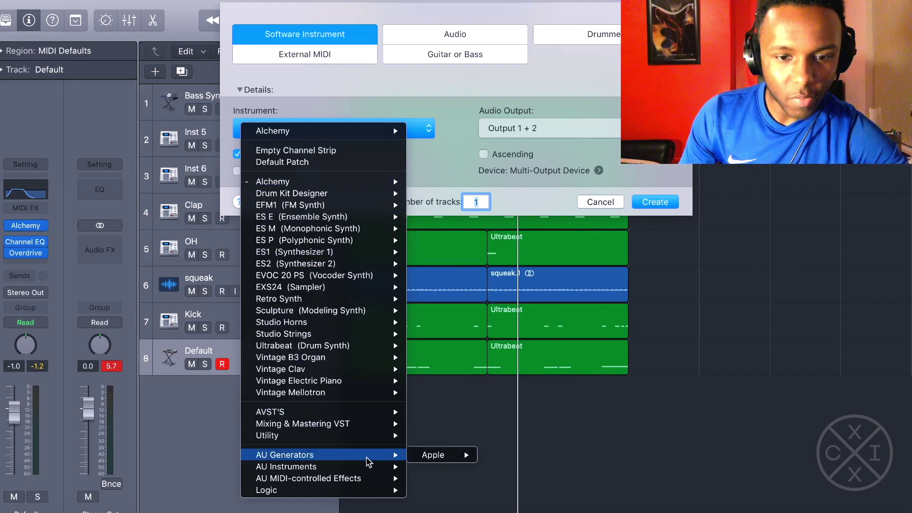
Step: Create a Serato Sample software instrument track and load the audio sample from Finder into it
{"action": "mouse_move", "coordinate": [375, 466]}
{"action": "mouse_move", "coordinate": [500, 489]}
{"action": "left_click", "coordinate": [667, 486]}
{"action": "left_click", "coordinate": [655, 202]}
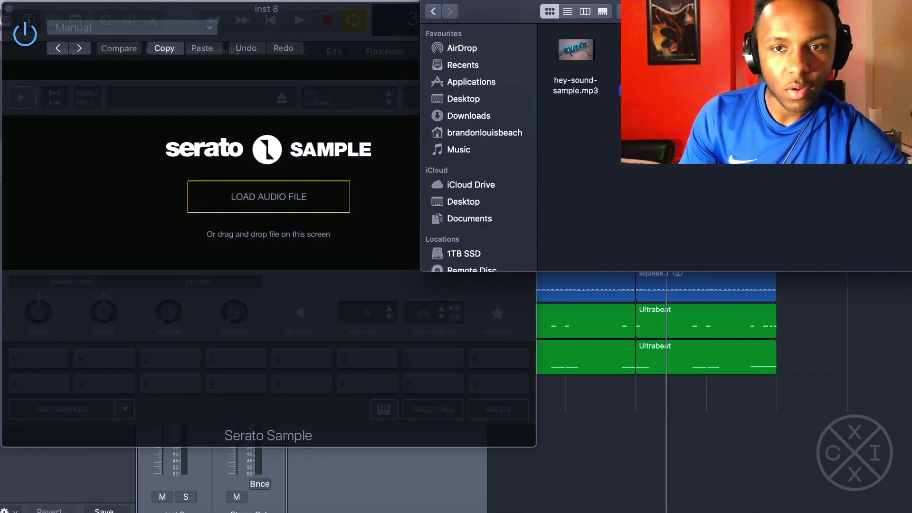
{"action": "left_click_drag", "start_coordinate": [597, 58], "coordinate": [427, 175]}
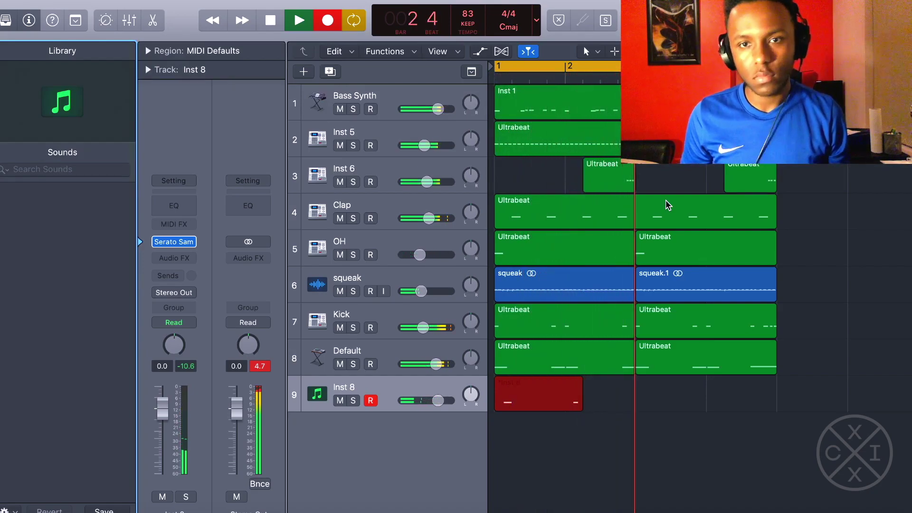
Step: Stop recording the Inst 8 part and open its region for note editing
{"action": "key", "text": "space"}
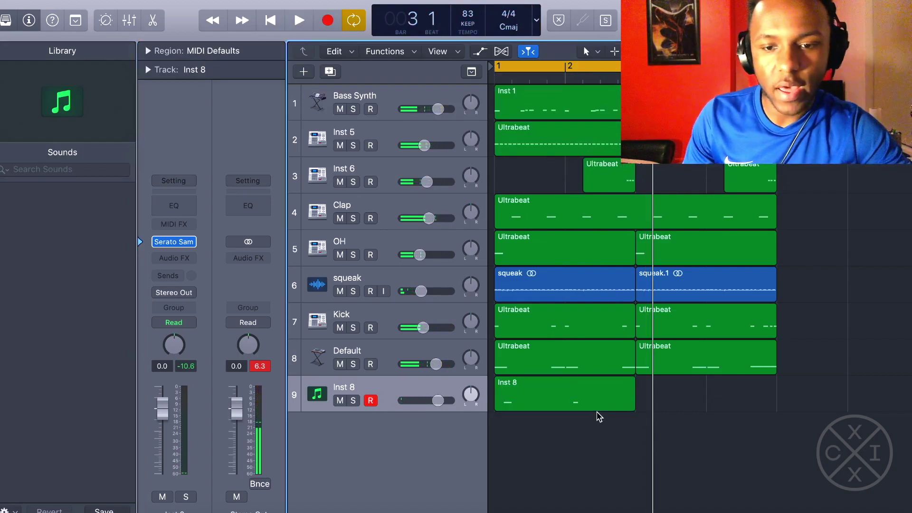
{"action": "double_click", "coordinate": [597, 401]}
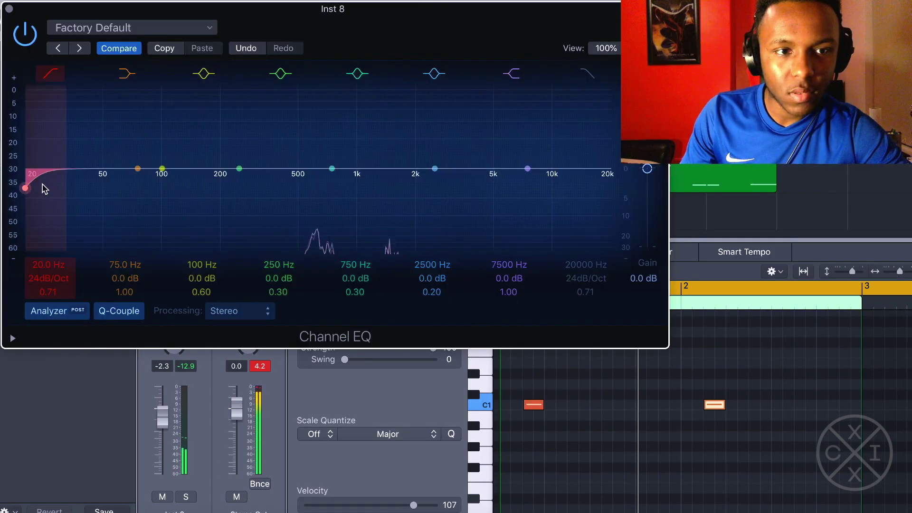
Step: Set Inst 8's Channel EQ to a 520 Hz low cut and a 1.5 dB boost at 2000 Hz, and add a bus send
{"action": "left_click_drag", "start_coordinate": [34, 209], "coordinate": [336, 210]}
{"action": "left_click_drag", "start_coordinate": [435, 169], "coordinate": [410, 164]}
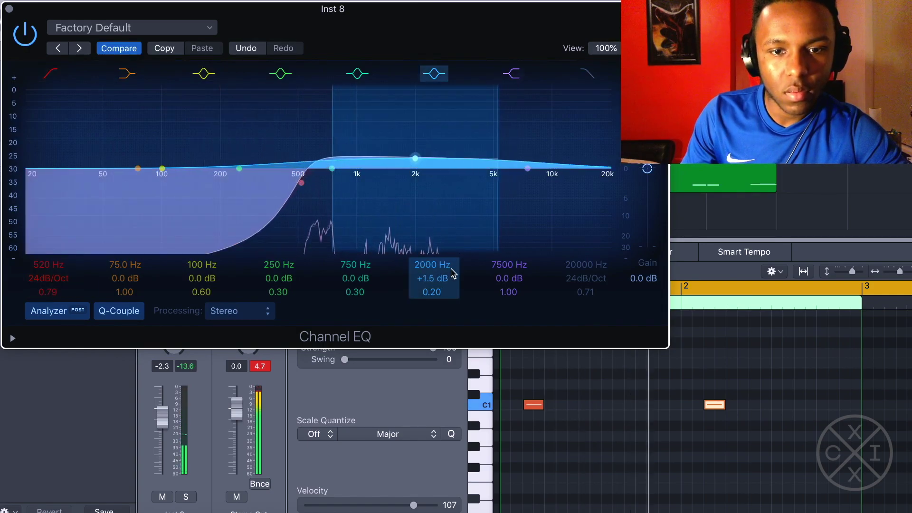
{"action": "left_click_drag", "start_coordinate": [432, 292], "coordinate": [432, 280]}
{"action": "key", "text": "v"}
{"action": "left_click", "coordinate": [178, 280]}
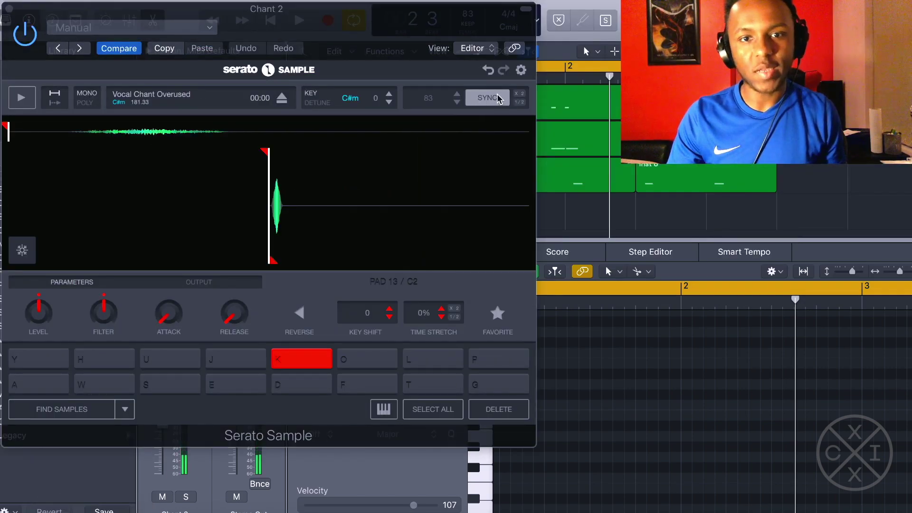
Step: Toggle the tempo sync of the vocal chant sample in Chant 2's Serato Sample
{"action": "left_click", "coordinate": [499, 99]}
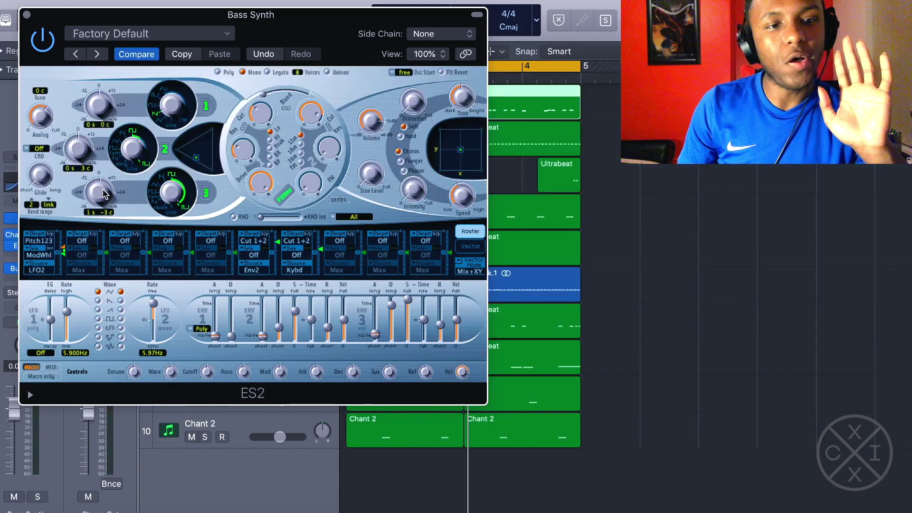
Step: Tune oscillator 3 of the Bass Synth to 12 semitones and transpose all notes of its region down one octave
{"action": "left_click_drag", "start_coordinate": [104, 190], "coordinate": [101, 173]}
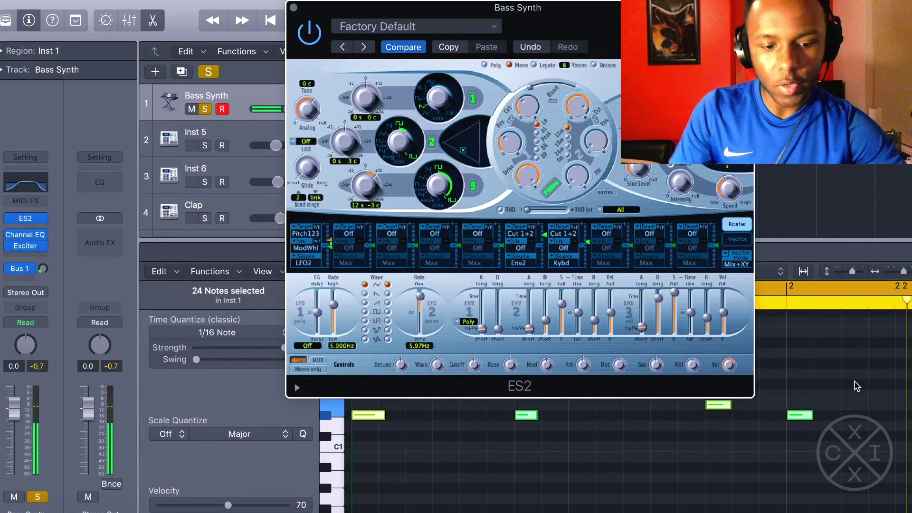
{"action": "key", "text": "super+a"}
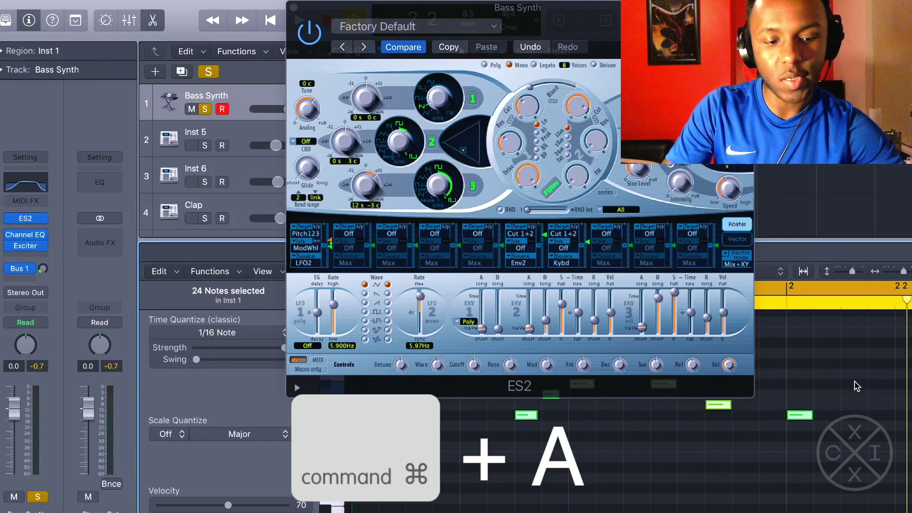
{"action": "key", "text": "alt+shift"}
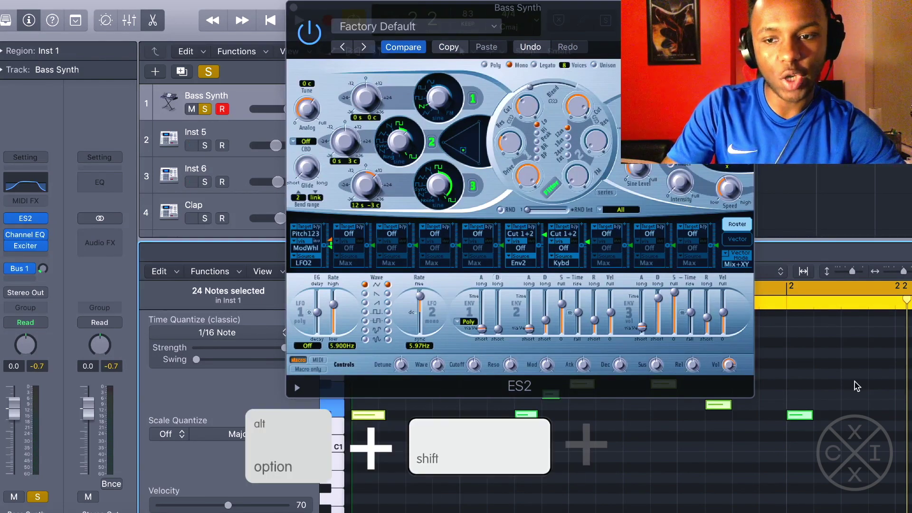
{"action": "key", "text": "alt+shift+Down"}
{"action": "key", "text": "alt+shift+Down"}
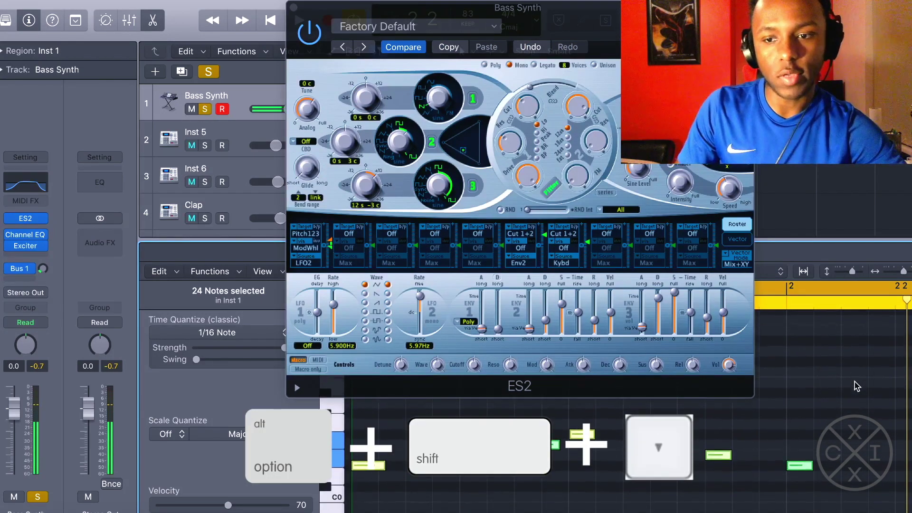
{"action": "key", "text": "space"}
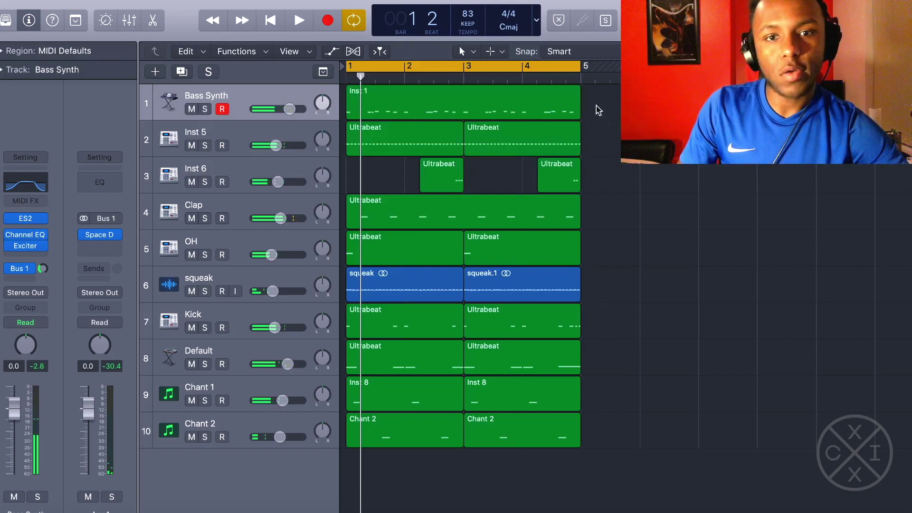
Step: Repeat all regions of the ten tracks four times to extend the four-bar beat to 20 bars
{"action": "left_click_drag", "start_coordinate": [598, 110], "coordinate": [386, 468]}
{"action": "key", "text": "super+r"}
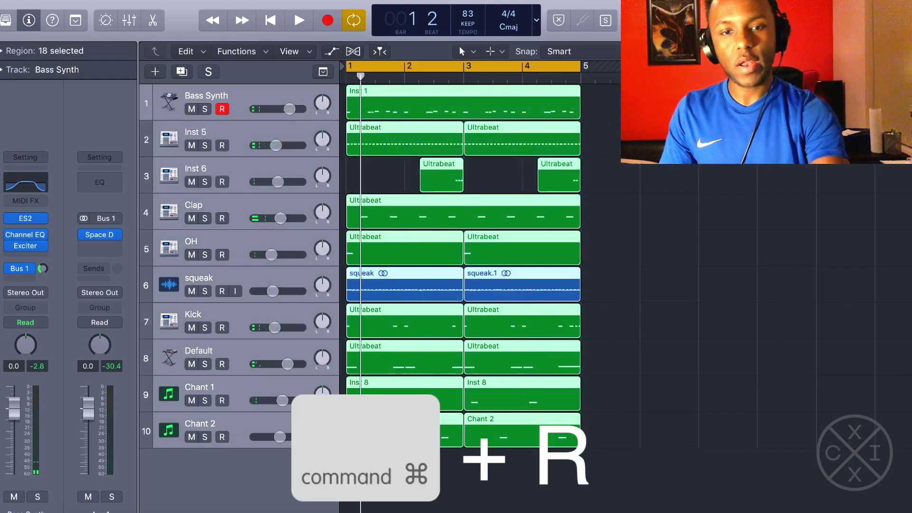
{"action": "key", "text": "super+r"}
{"action": "left_click", "coordinate": [383, 463]}
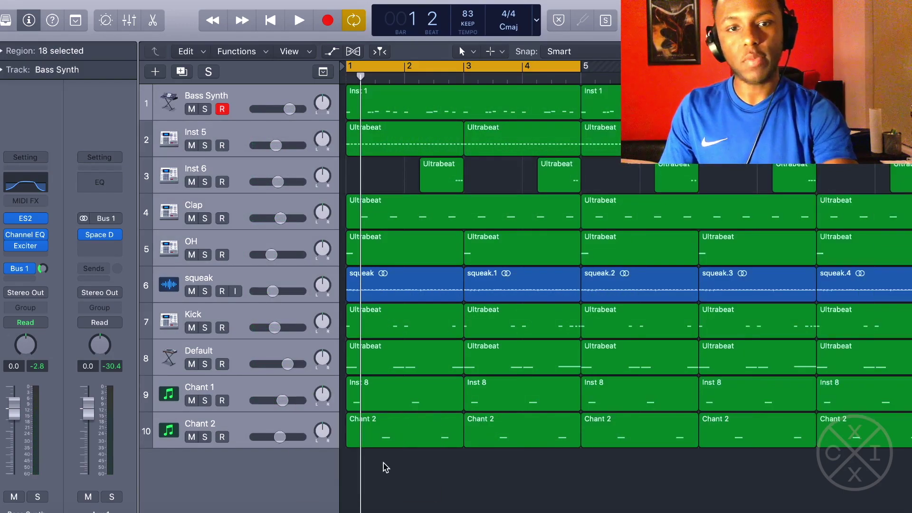
{"action": "key", "text": "super+r"}
{"action": "key", "text": "super+r"}
{"action": "key", "text": "super+Left"}
{"action": "key", "text": "super+Left"}
Step: Delete the regions in the first four bars on every track except the Bass Synth
{"action": "left_click_drag", "start_coordinate": [401, 451], "coordinate": [357, 145]}
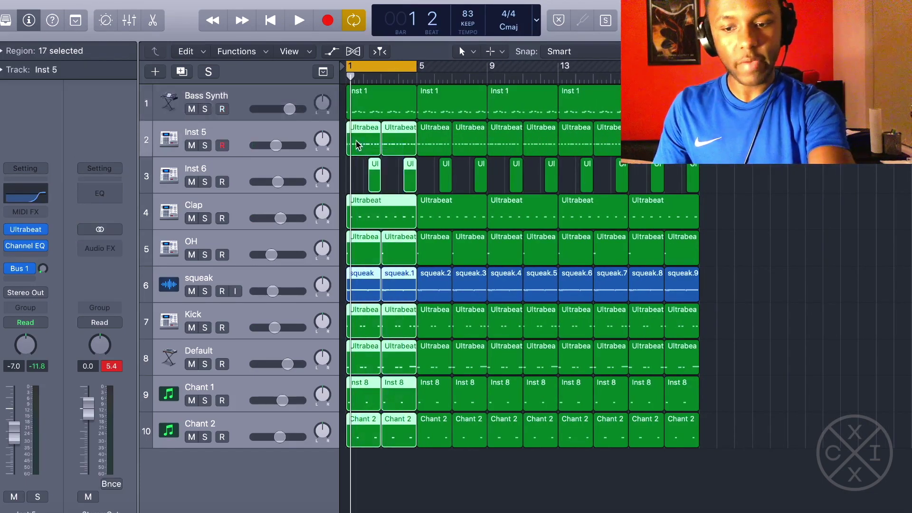
{"action": "key", "text": "Delete"}
Step: Transpose all notes of the Bass Synth region at bar 5 up one octave and play it back
{"action": "left_click", "coordinate": [463, 117]}
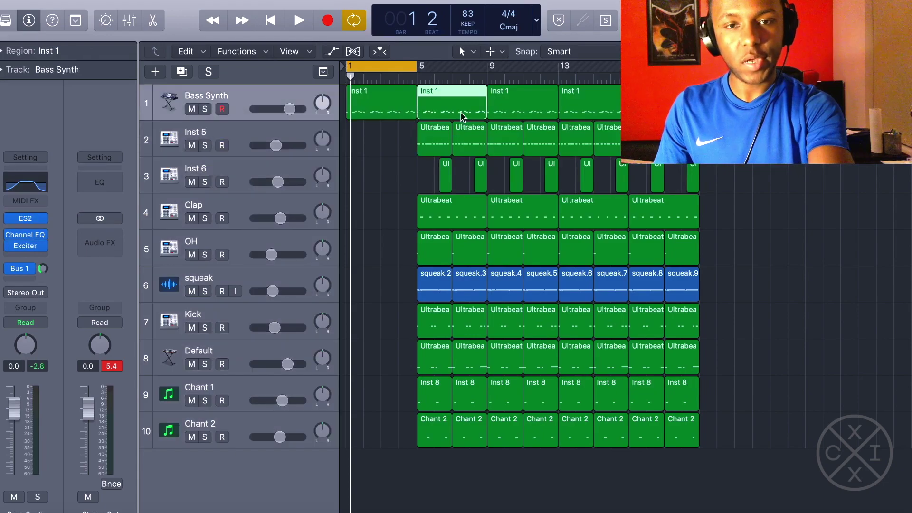
{"action": "double_click", "coordinate": [463, 117]}
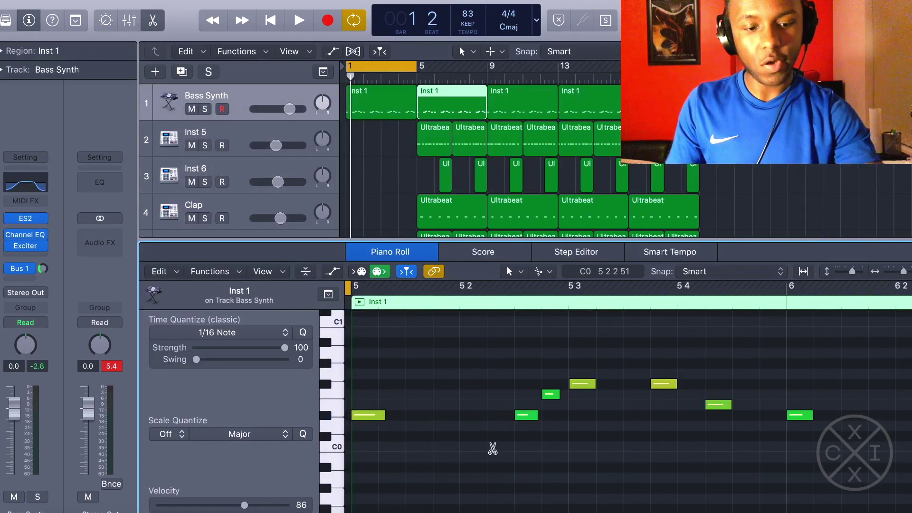
{"action": "key", "text": "super+a"}
{"action": "key", "text": "alt"}
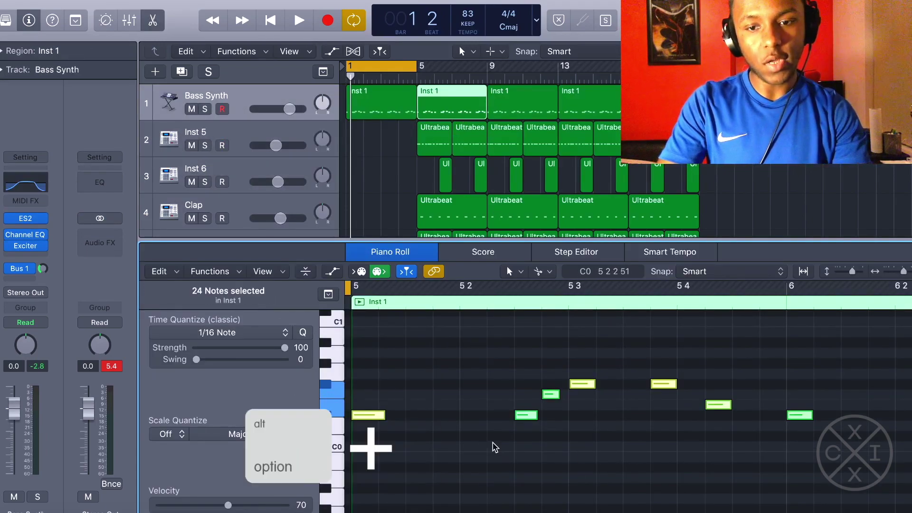
{"action": "key", "text": "shift"}
{"action": "key", "text": "alt+shift+Up"}
{"action": "key", "text": "space"}
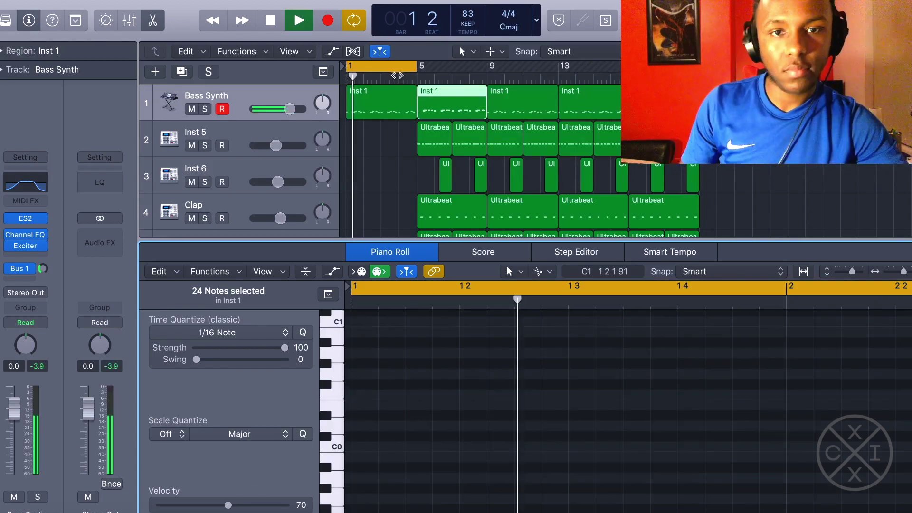
Step: Export the OH region at bar 5 as a 24-bit WAVE audio file, choosing the Desktop as destination
{"action": "scroll", "coordinate": [419, 124], "scroll_direction": "down", "scroll_amount": 3}
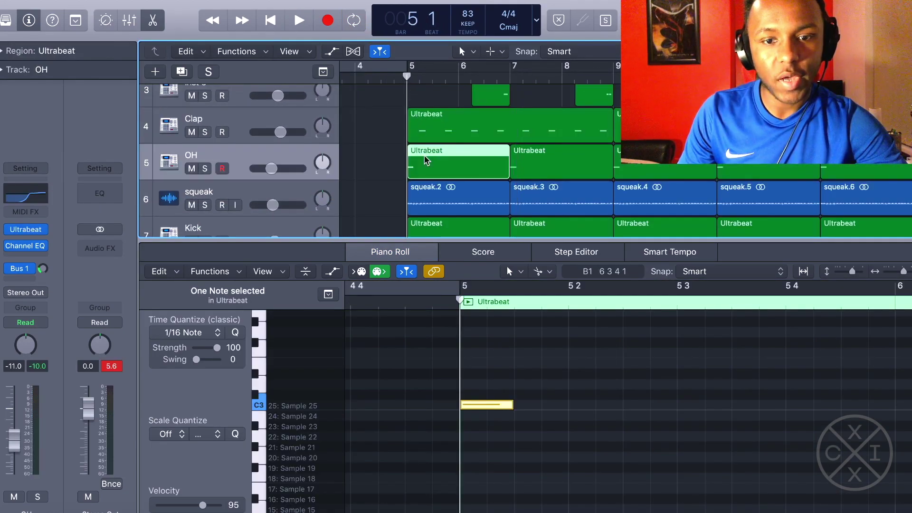
{"action": "right_click", "coordinate": [441, 154]}
{"action": "left_click", "coordinate": [510, 164]}
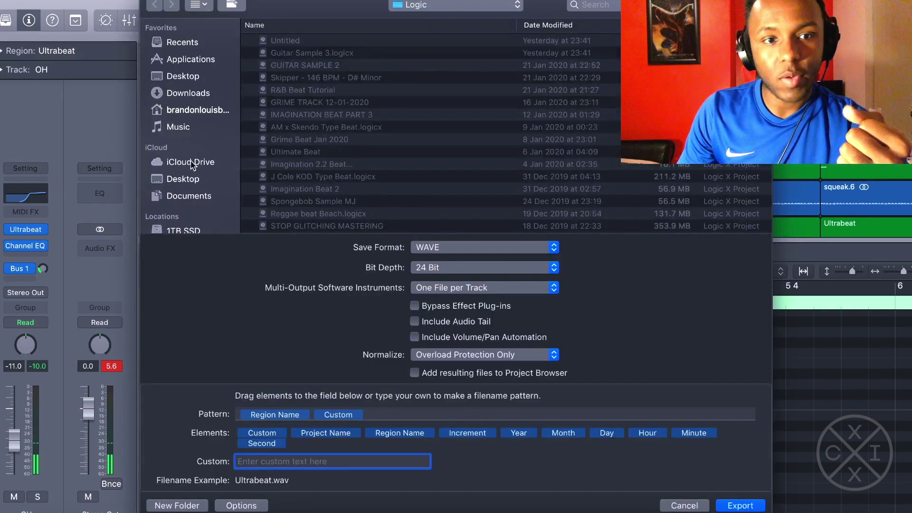
{"action": "left_click", "coordinate": [193, 180]}
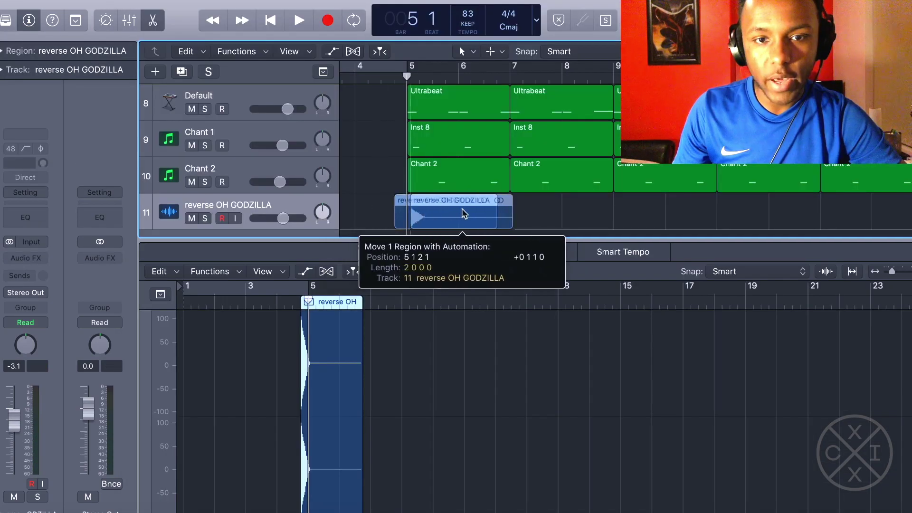
Step: Align the reverse OH GODZILLA region to the start of bar 5 and reverse its audio
{"action": "left_click_drag", "start_coordinate": [463, 213], "coordinate": [461, 214]}
{"action": "key", "text": "x"}
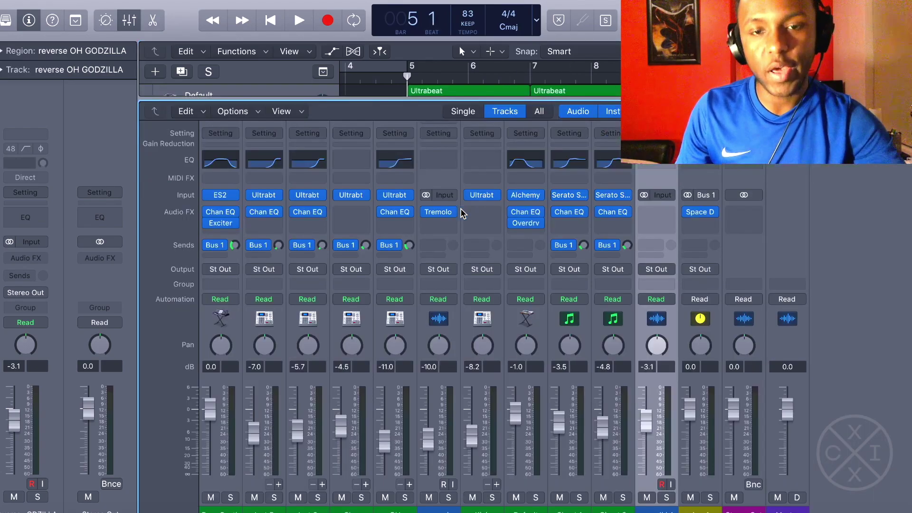
{"action": "key", "text": "x"}
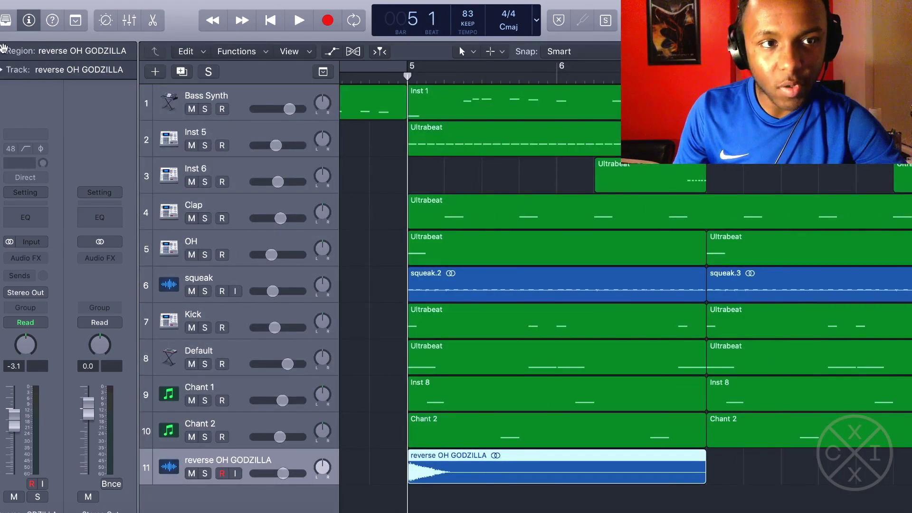
{"action": "left_click", "coordinate": [2, 50]}
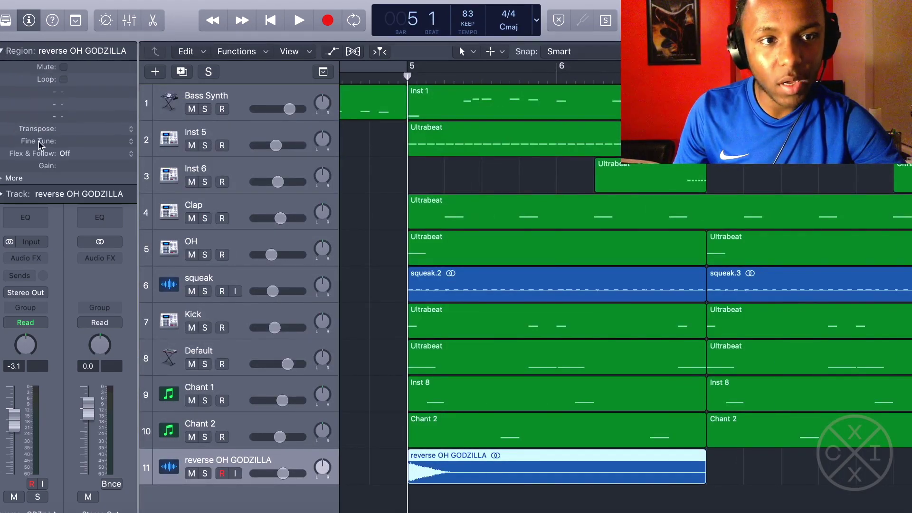
{"action": "left_click", "coordinate": [4, 178]}
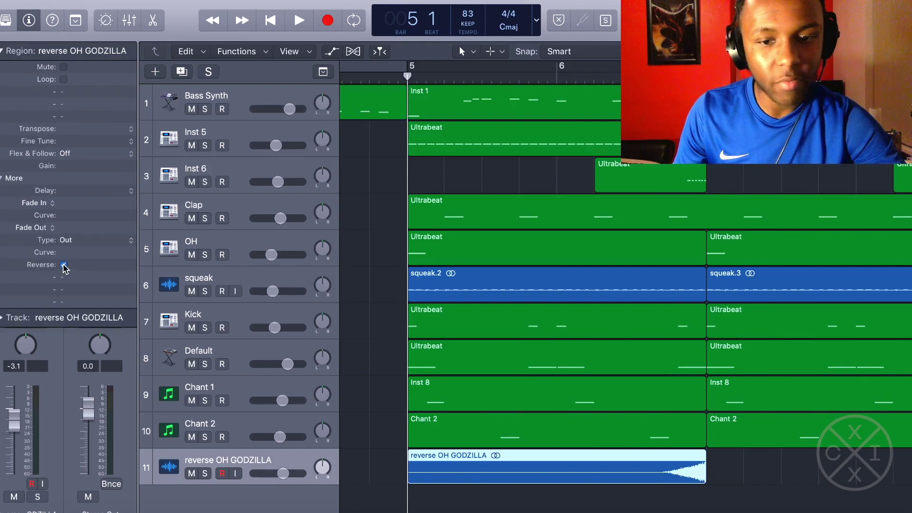
Step: Move the reversed open-hat region so it ends at bar 5, play it back and lower its track volume
{"action": "left_click_drag", "start_coordinate": [530, 458], "coordinate": [464, 458]}
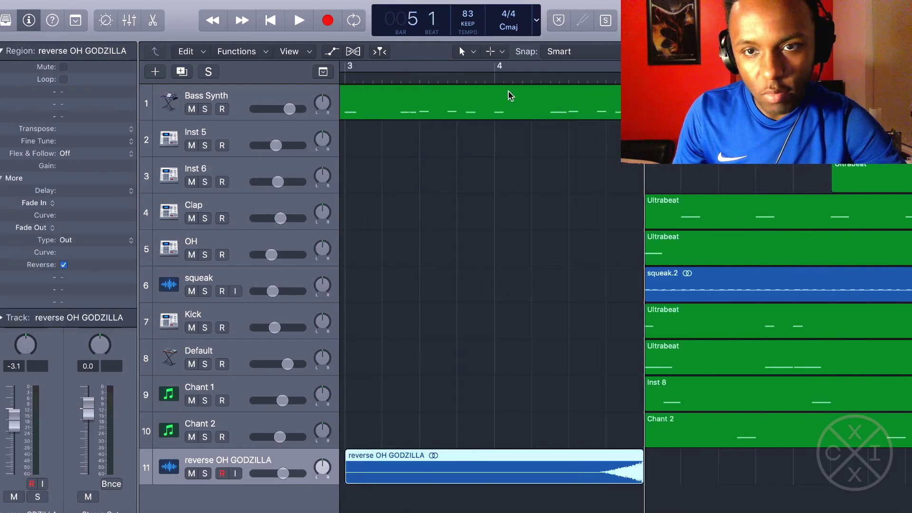
{"action": "key", "text": "space"}
{"action": "left_click_drag", "start_coordinate": [284, 473], "coordinate": [271, 473]}
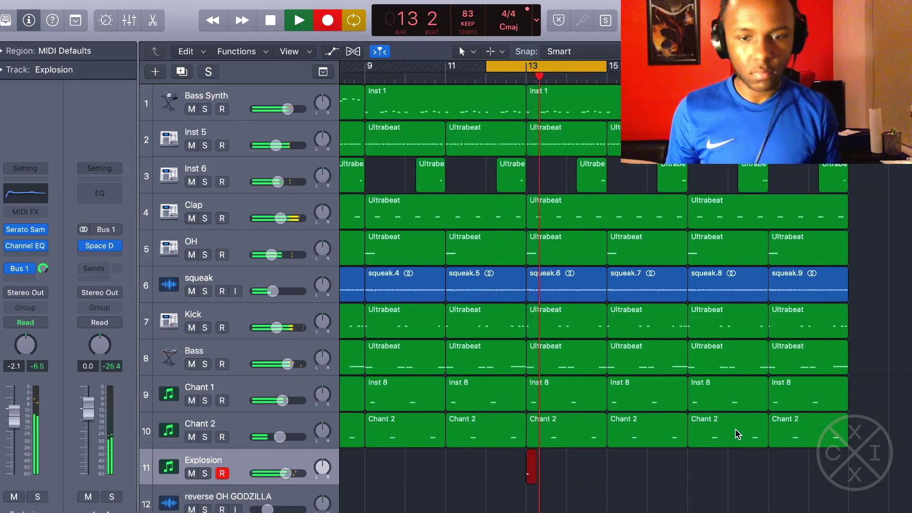
Step: Stop recording the Explosion part at bar 13 and select its C2 note in the note editor
{"action": "key", "text": "space"}
{"action": "key", "text": "e"}
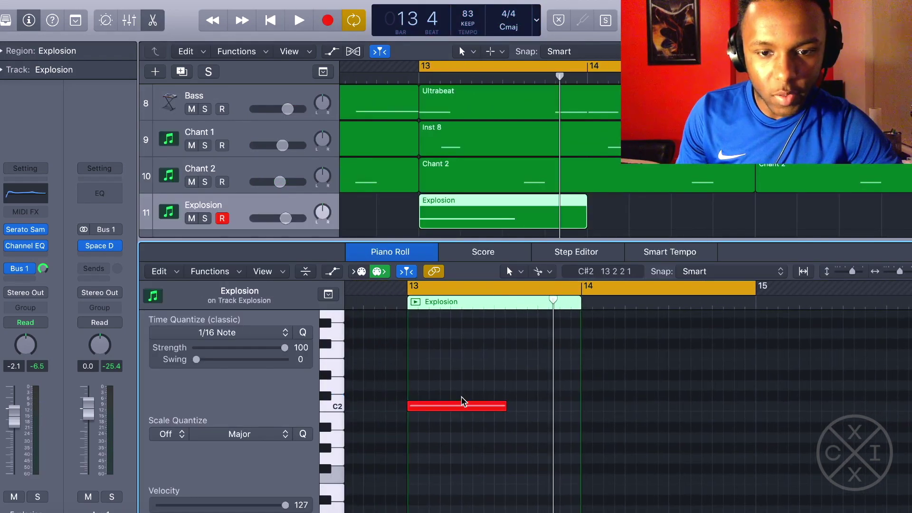
{"action": "left_click", "coordinate": [464, 404]}
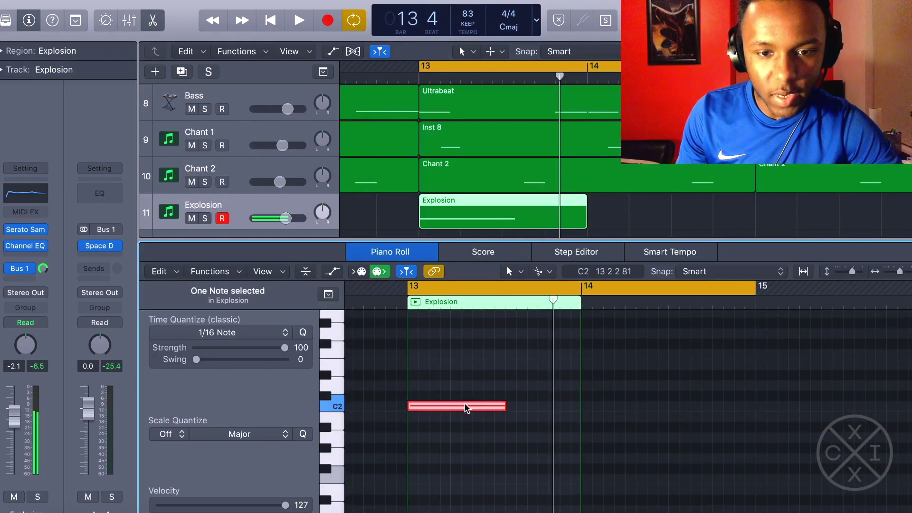
Step: Insert an Overdrive on the Explosion track and adjust its Tone, trying 96 Hz and raising it again
{"action": "left_click", "coordinate": [42, 257]}
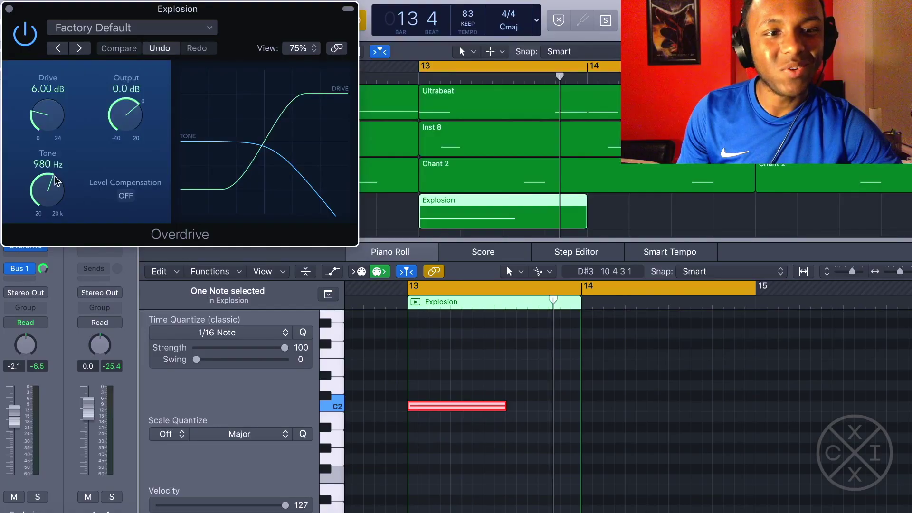
{"action": "left_click_drag", "start_coordinate": [56, 200], "coordinate": [62, 233]}
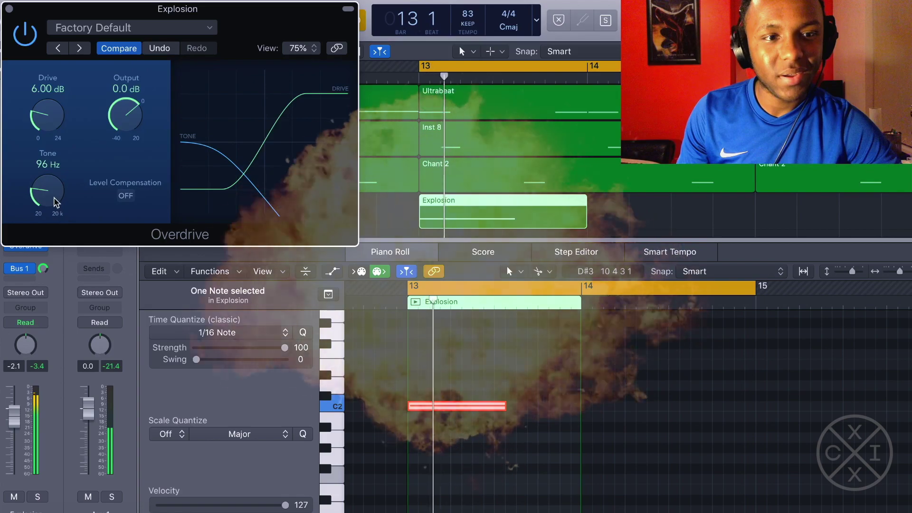
{"action": "left_click_drag", "start_coordinate": [56, 202], "coordinate": [55, 164]}
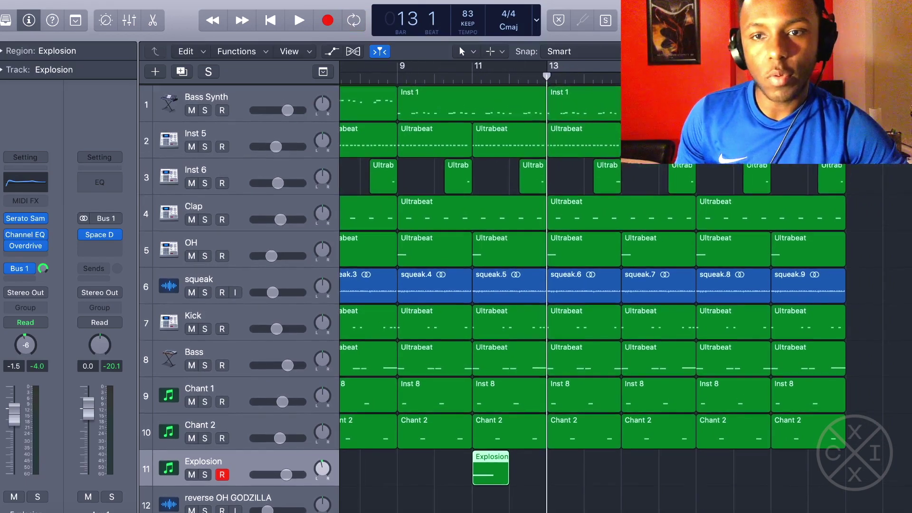
Step: Create a software instrument track below the Bass Synth and search the sound library for "pizz"
{"action": "scroll", "coordinate": [525, 299], "scroll_direction": "down", "scroll_amount": 1}
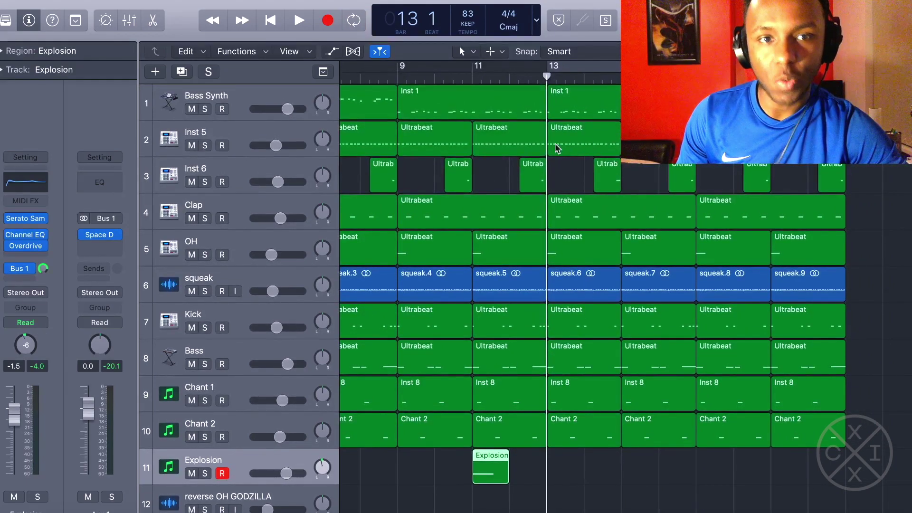
{"action": "left_click", "coordinate": [224, 90]}
{"action": "key", "text": "alt+super+s"}
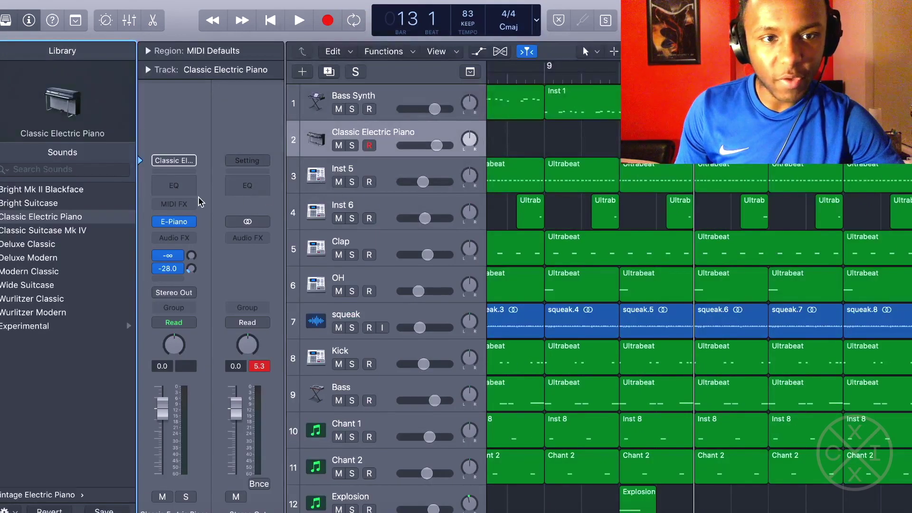
{"action": "left_click", "coordinate": [100, 173]}
{"action": "type", "text": "pi"}
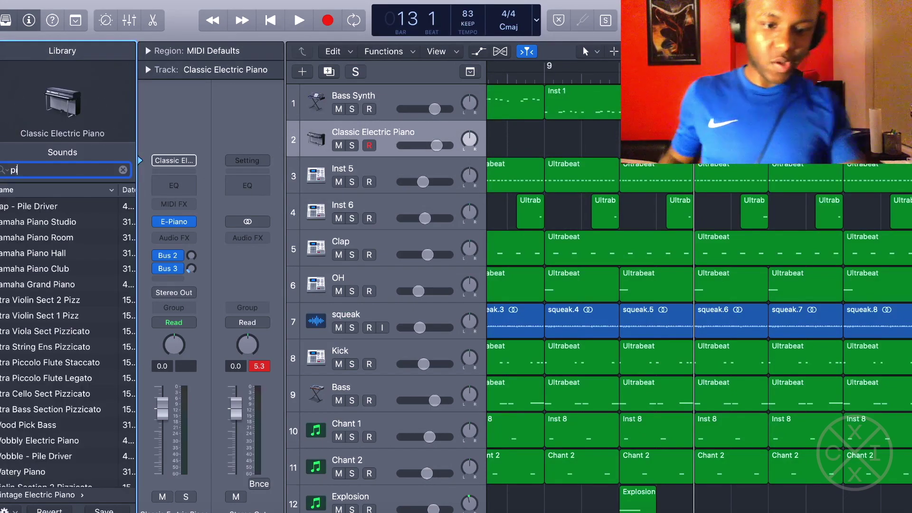
{"action": "type", "text": "zz"}
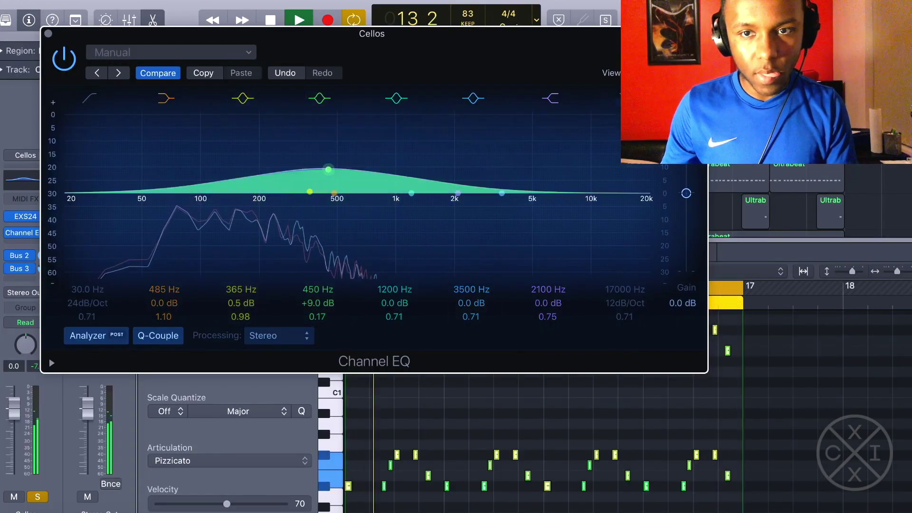
Step: Shift the 3500 Hz band of the Cellos Channel EQ lower in frequency with a slight boost
{"action": "left_click_drag", "start_coordinate": [502, 194], "coordinate": [460, 188]}
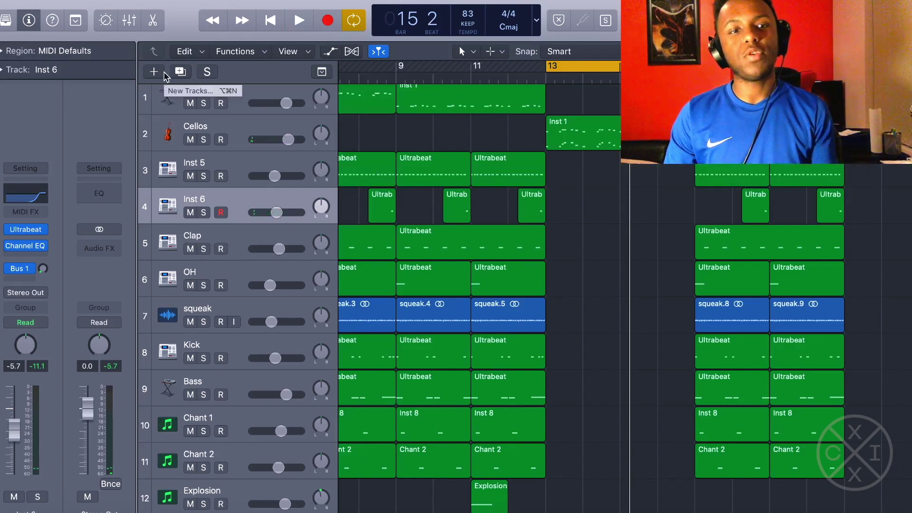
Step: Create a new software instrument track that uses XLN Audio Addictive Keys in stereo
{"action": "left_click", "coordinate": [162, 73]}
{"action": "left_click", "coordinate": [378, 136]}
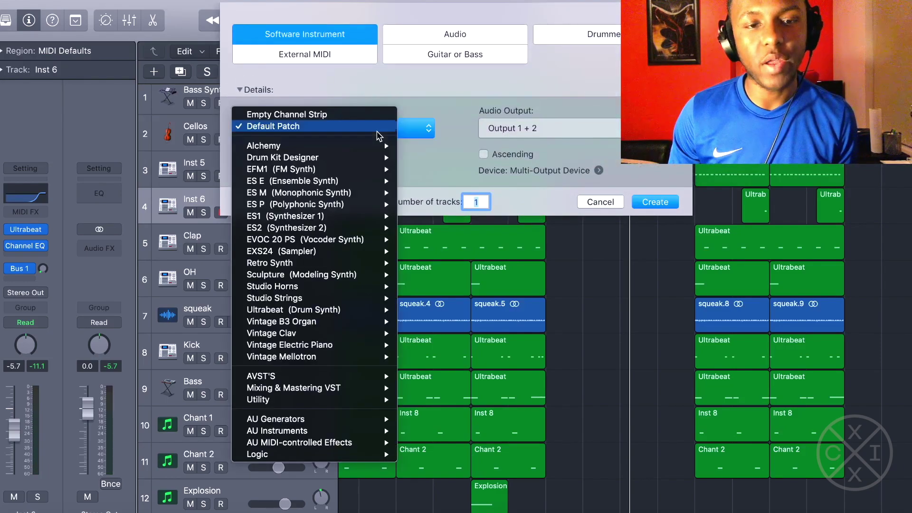
{"action": "mouse_move", "coordinate": [342, 431]}
{"action": "mouse_move", "coordinate": [456, 510]}
{"action": "mouse_move", "coordinate": [565, 500]}
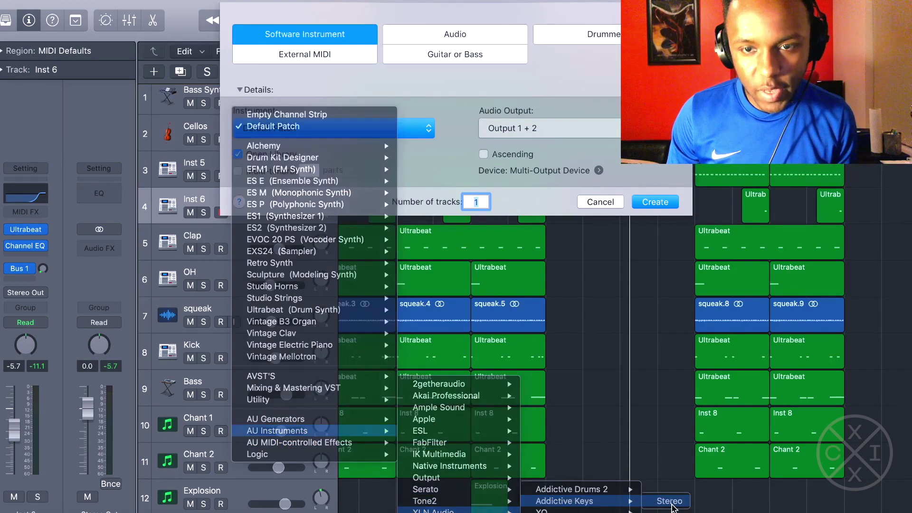
{"action": "left_click", "coordinate": [670, 501]}
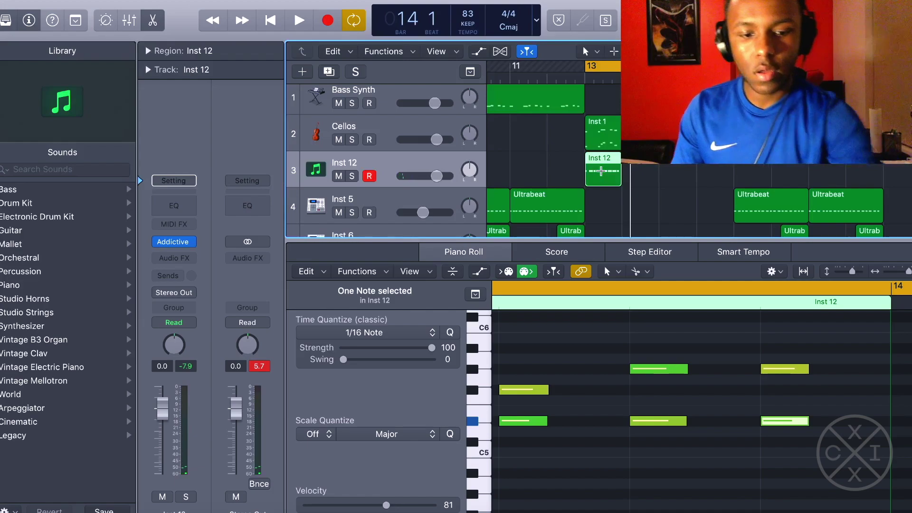
Step: Copy the Inst 12 region to bar 14 and lower the track's volume to -6.2 dB during playback
{"action": "left_click_drag", "start_coordinate": [601, 171], "coordinate": [638, 171]}
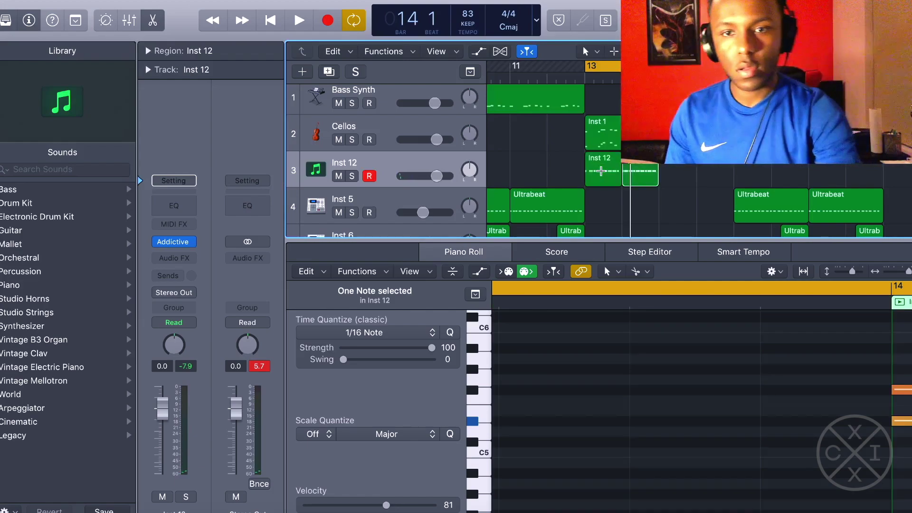
{"action": "key", "text": "space"}
{"action": "left_click_drag", "start_coordinate": [417, 182], "coordinate": [403, 182]}
Step: Join the two Inst 12 regions into one and repeat the joined region from bar 15
{"action": "left_click", "coordinate": [603, 171], "text": "shift"}
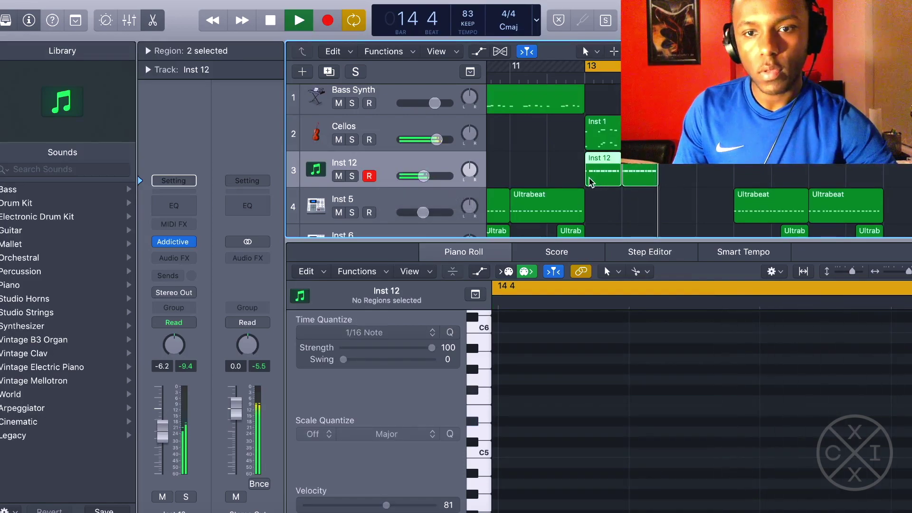
{"action": "key", "text": "super+j"}
{"action": "key", "text": "super+r"}
{"action": "key", "text": "space"}
{"action": "key", "text": "e"}
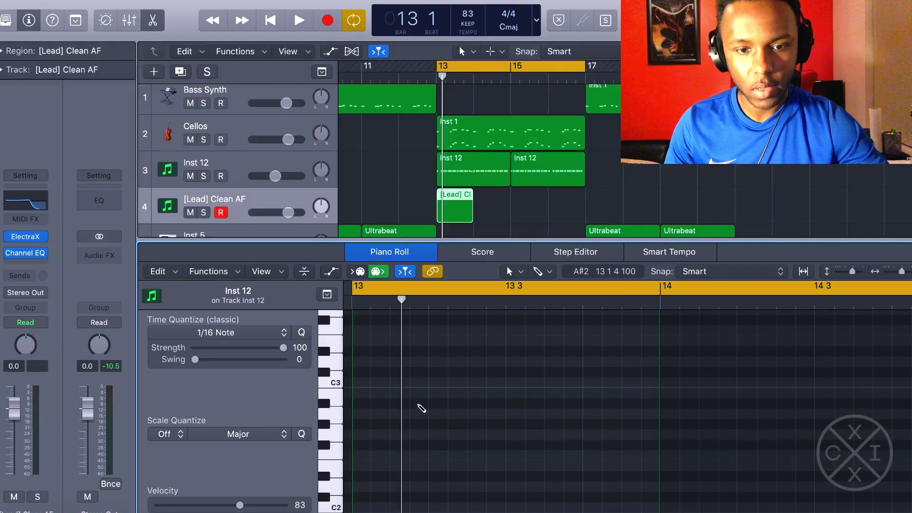
Step: Draw and adjust an A#2 note in bar 13 of the [Lead] Clean AF part, and shorten the C#3 note late in bar 15
{"action": "left_click", "coordinate": [418, 405]}
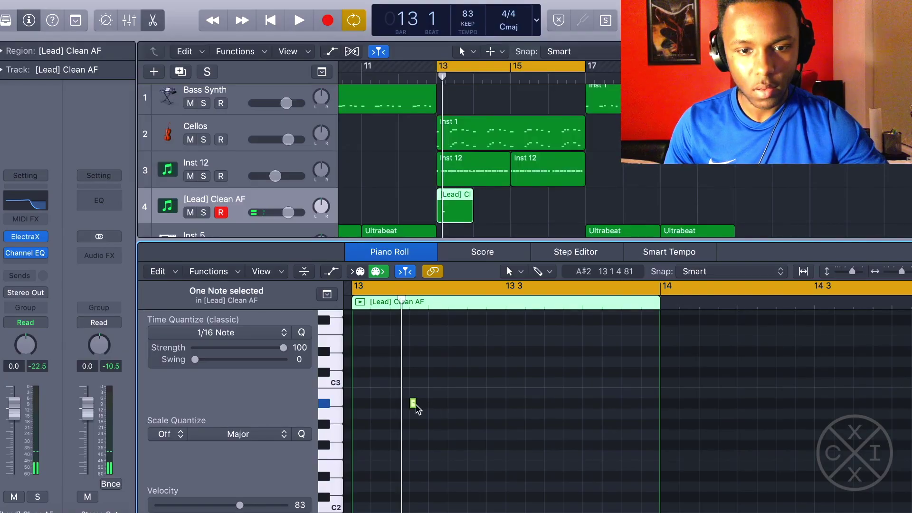
{"action": "mouse_move", "coordinate": [403, 404]}
{"action": "left_mouse_down"}
{"action": "mouse_move", "coordinate": [426, 412]}
{"action": "mouse_move", "coordinate": [435, 402]}
{"action": "left_mouse_up"}
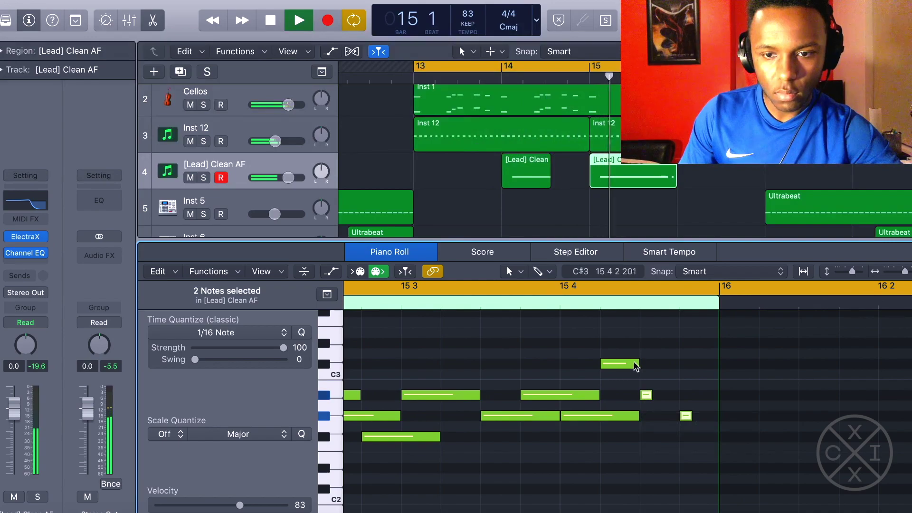
{"action": "left_click_drag", "start_coordinate": [634, 364], "coordinate": [618, 363]}
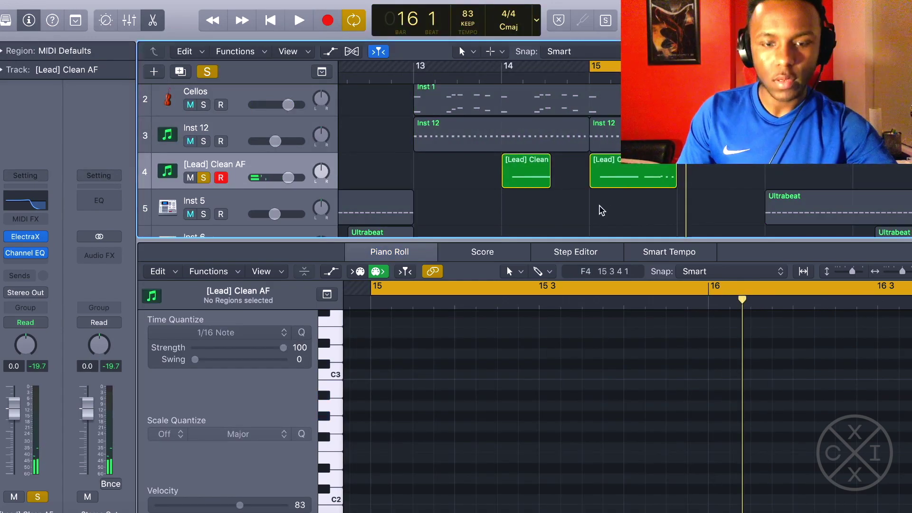
Step: Turn off the solo on the [Lead] Clean AF track and play the section from bar 13 with all tracks
{"action": "key", "text": "x"}
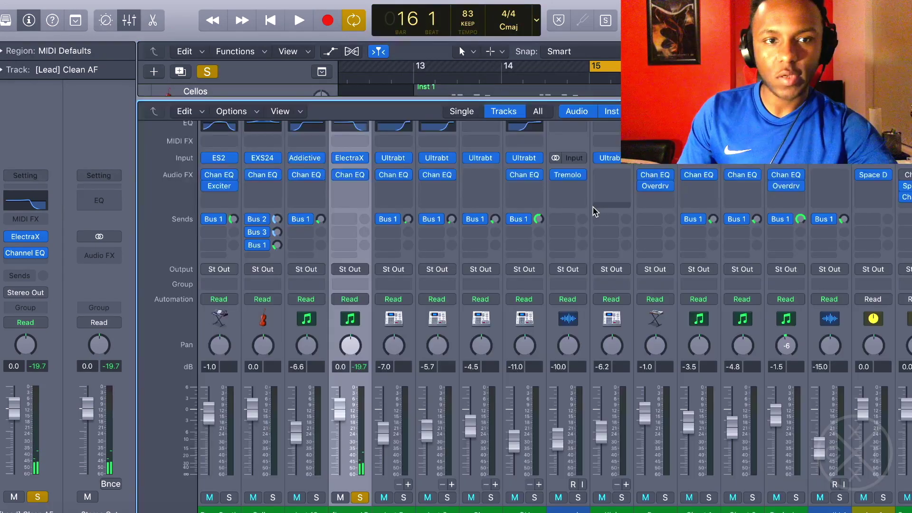
{"action": "key", "text": "x"}
{"action": "scroll", "coordinate": [306, 83], "scroll_direction": "up", "scroll_amount": 1}
{"action": "left_click", "coordinate": [207, 72]}
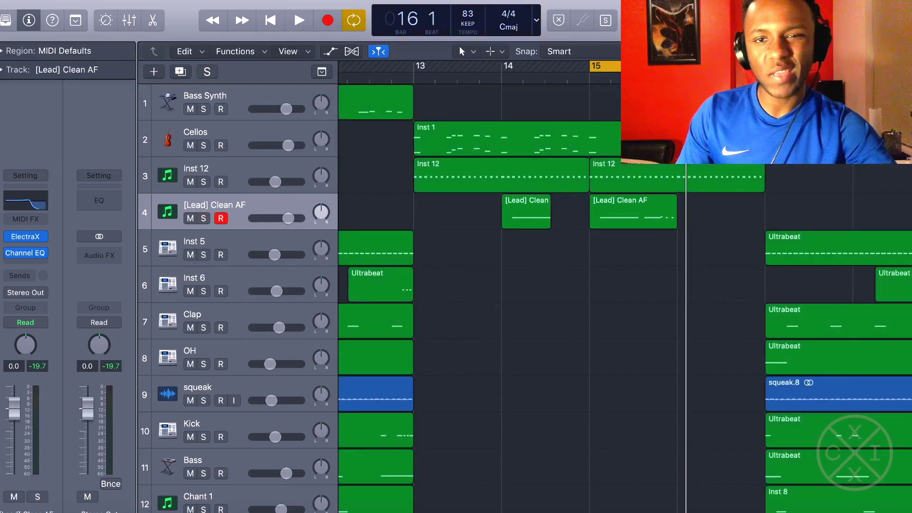
{"action": "key", "text": "space"}
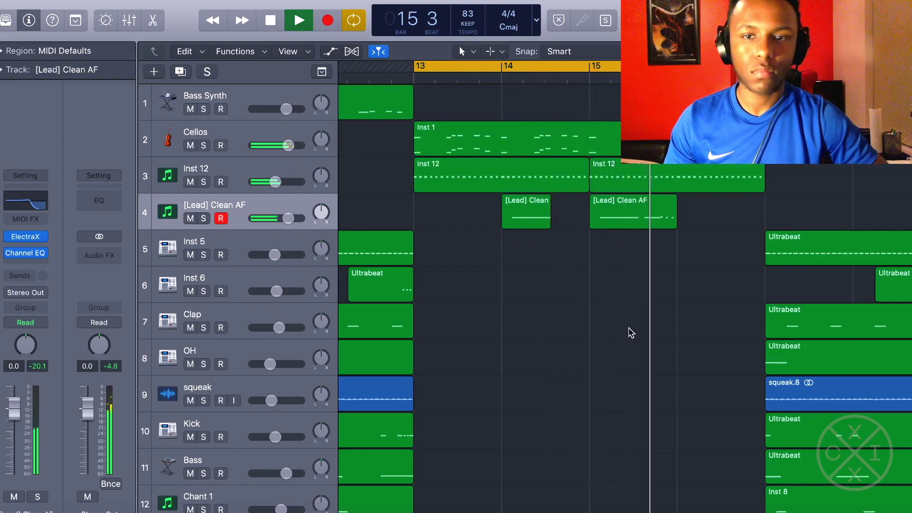
{"action": "key", "text": "space"}
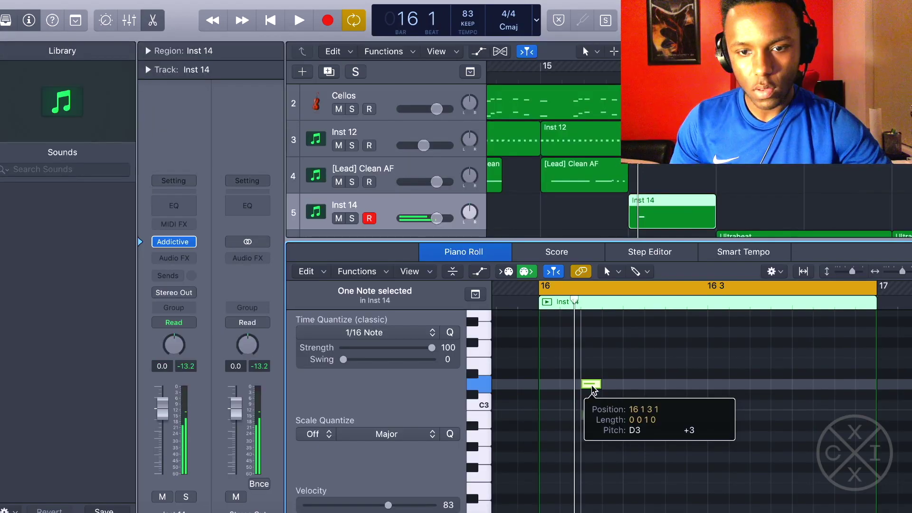
Step: Arrange the Inst 14 notes in bar 16 as D#3, F3, D#3 and D3, each with a length of 0 0 2 0
{"action": "left_click_drag", "start_coordinate": [592, 390], "coordinate": [593, 379]}
{"action": "left_click_drag", "start_coordinate": [670, 375], "coordinate": [695, 380]}
{"action": "key", "text": "super+a"}
{"action": "left_click_drag", "start_coordinate": [599, 376], "coordinate": [619, 376]}
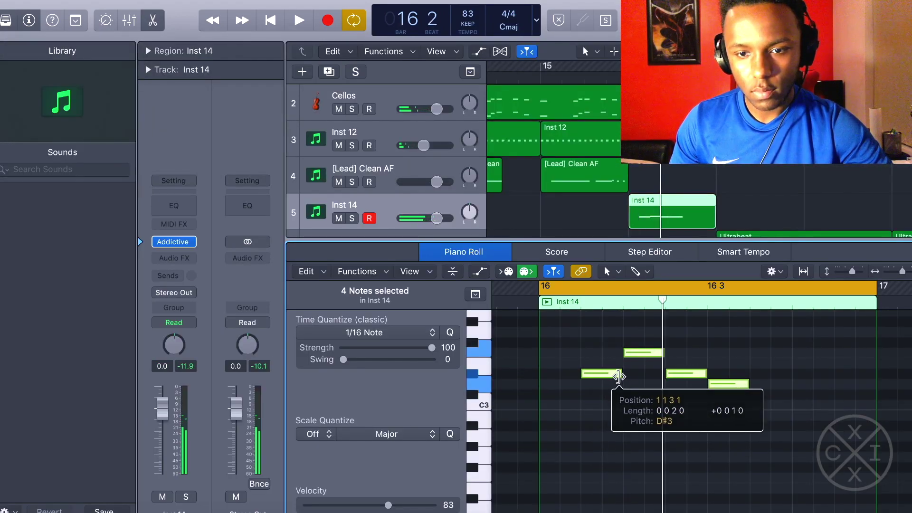
Step: Extend the final D3 note of the Inst 14 phrase to double its length and play it back
{"action": "key", "text": "space"}
{"action": "left_click", "coordinate": [748, 422]}
{"action": "left_click_drag", "start_coordinate": [747, 384], "coordinate": [790, 383]}
{"action": "key", "text": "space"}
Step: Add a Bus 1 send to the Inst 14 track
{"action": "left_click", "coordinate": [168, 275]}
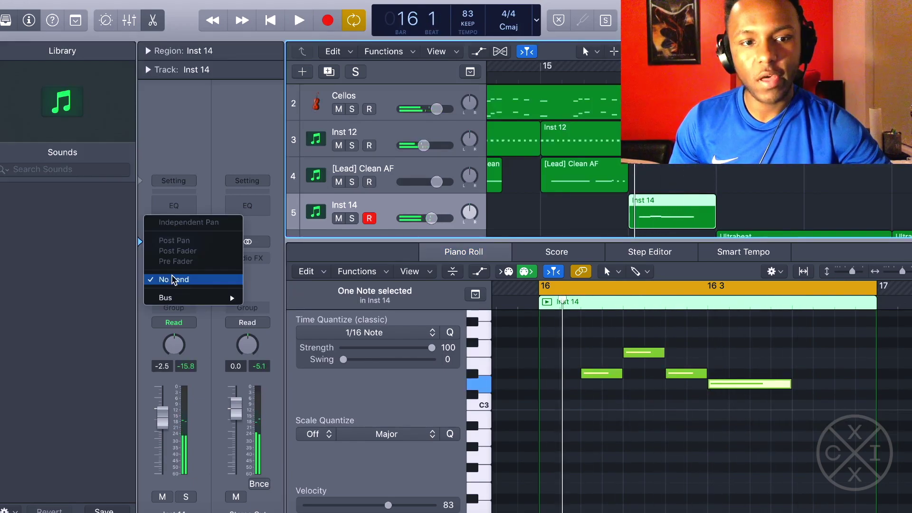
{"action": "mouse_move", "coordinate": [201, 298]}
{"action": "left_click", "coordinate": [289, 110]}
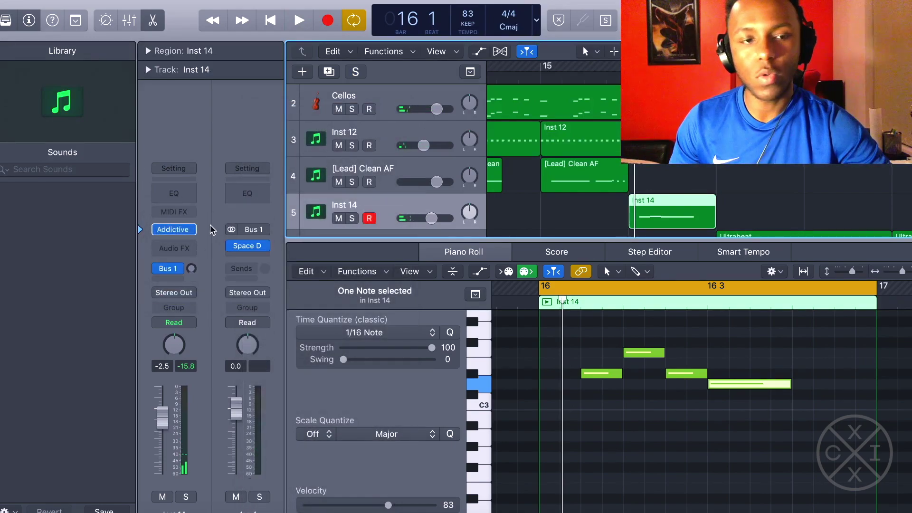
Step: Insert a Channel EQ on the Inst 14 track, raise its low-cut frequency and adjust the 2500 Hz band
{"action": "left_click", "coordinate": [185, 249]}
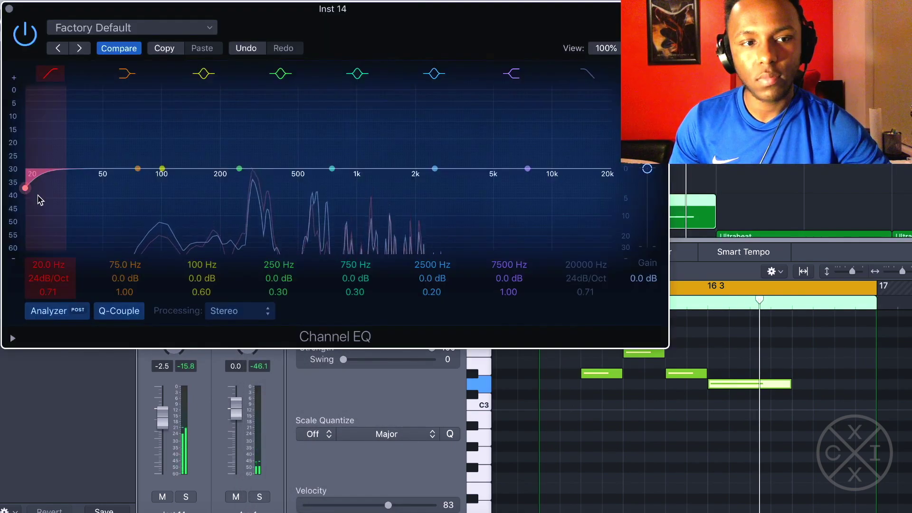
{"action": "left_click_drag", "start_coordinate": [209, 199], "coordinate": [280, 199]}
{"action": "left_click_drag", "start_coordinate": [427, 163], "coordinate": [414, 164]}
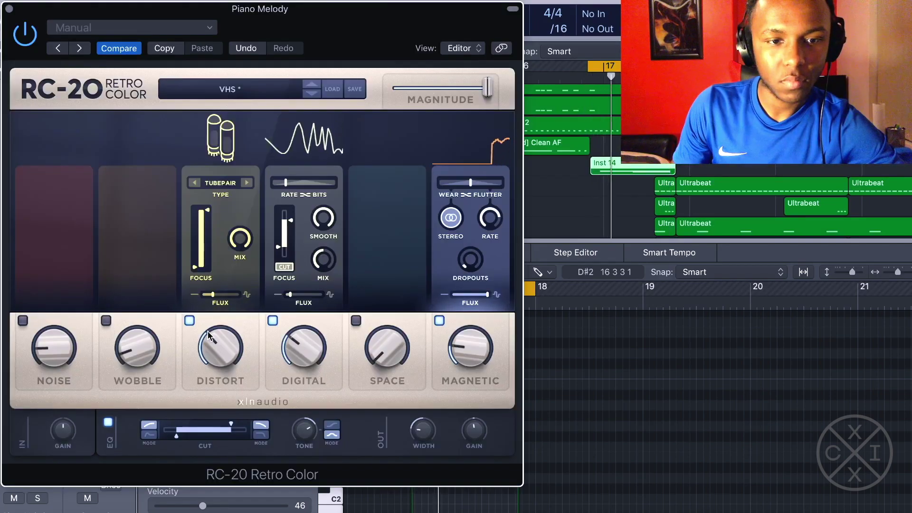
Step: Raise the Distort amount in RC-20 Retro Color on the Piano Melody track
{"action": "left_click_drag", "start_coordinate": [212, 341], "coordinate": [214, 306]}
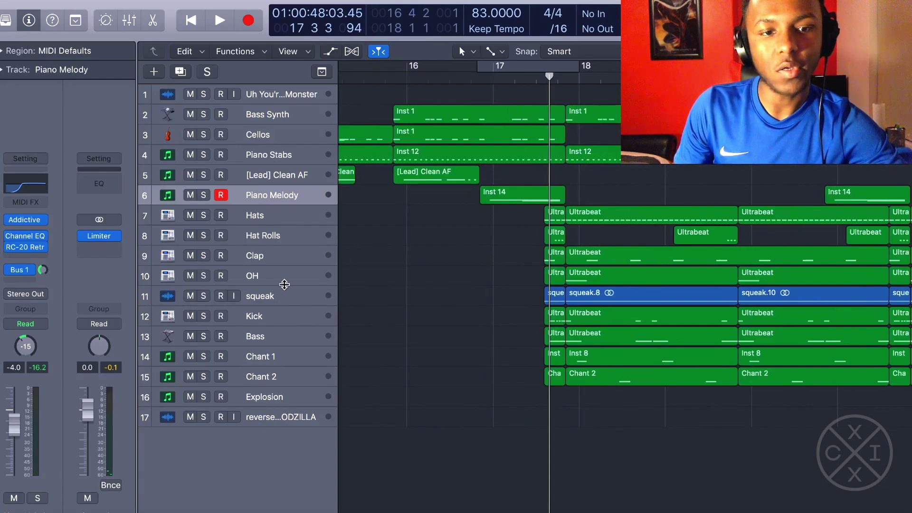
Step: Select the Clap track to view its channel strip effects
{"action": "left_click", "coordinate": [276, 258]}
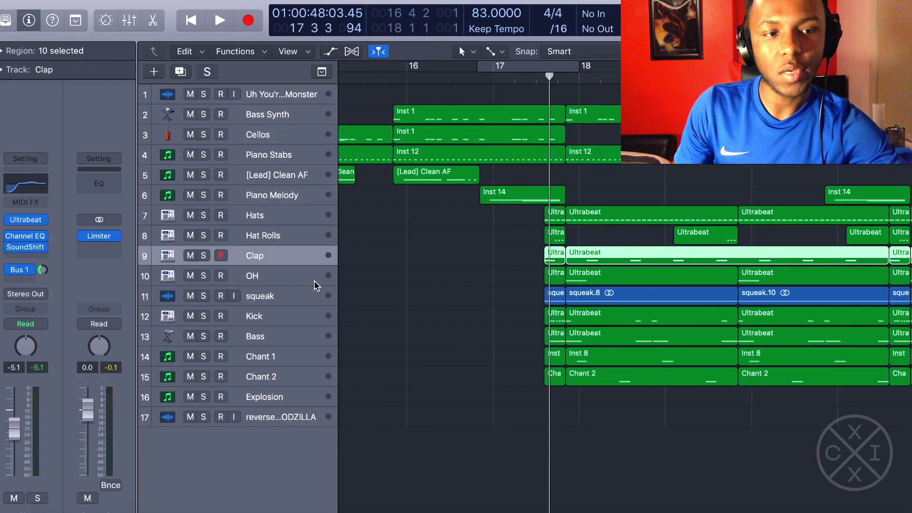